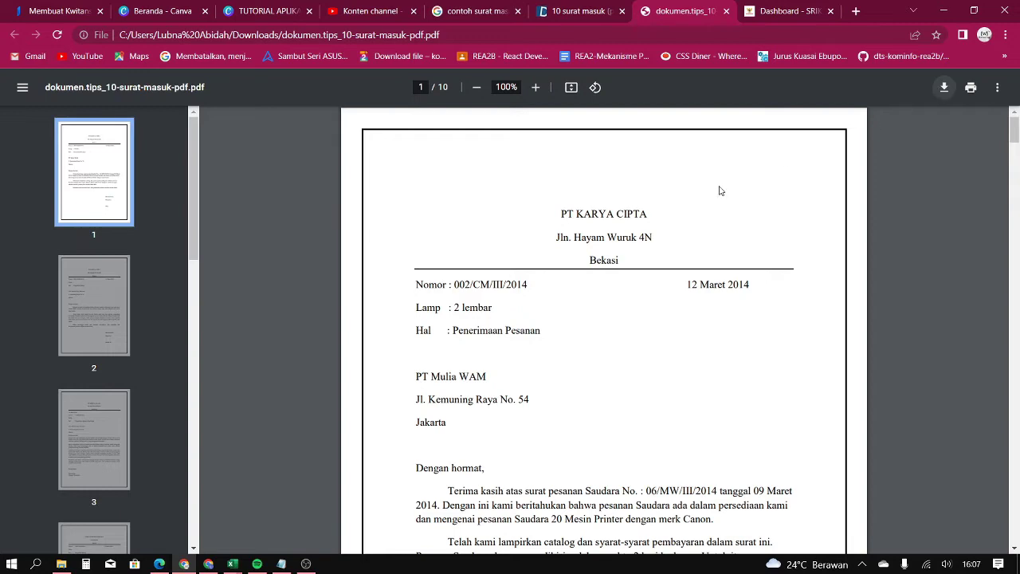
# Save the letter PDF as dokumen.tips_10-surat-masuk-pdf in Downloads, replacing the existing file
pyautogui.click(390, 297)
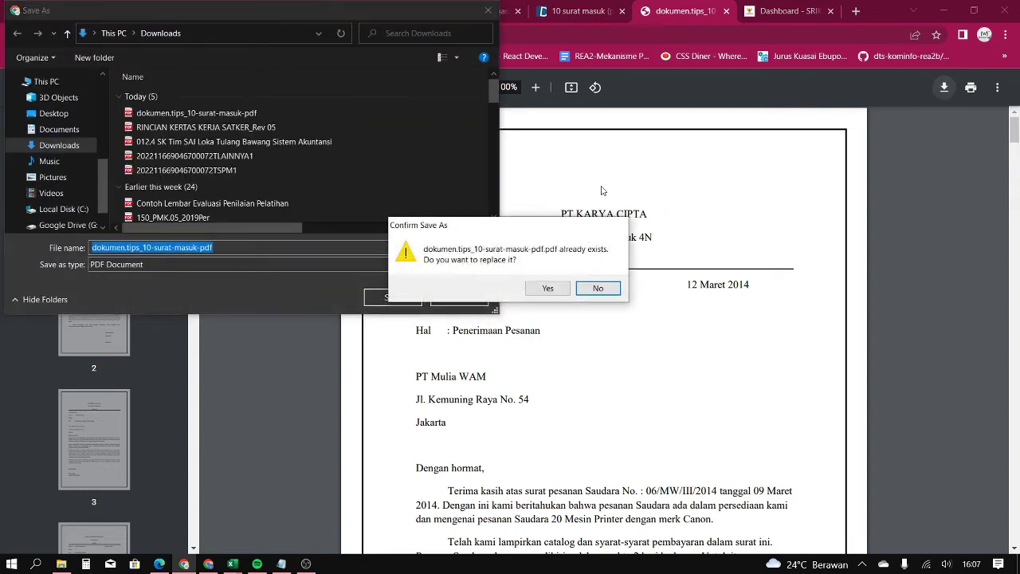
pyautogui.click(547, 291)
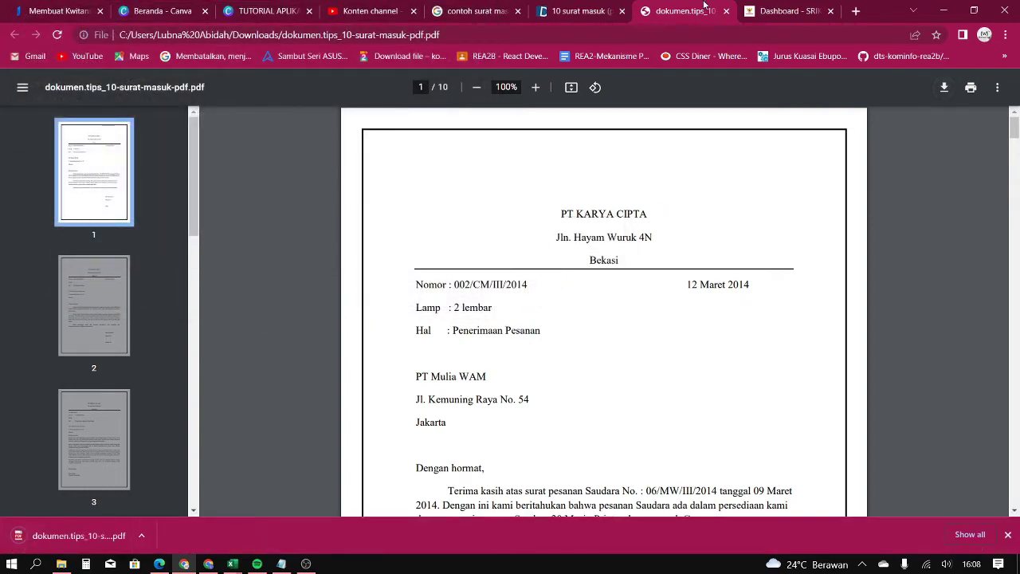
# Switch to SRIKANDI, open the Registrasi Naskah Masuk form, and check the Pengirim list without choosing a user
pyautogui.click(770, 10)
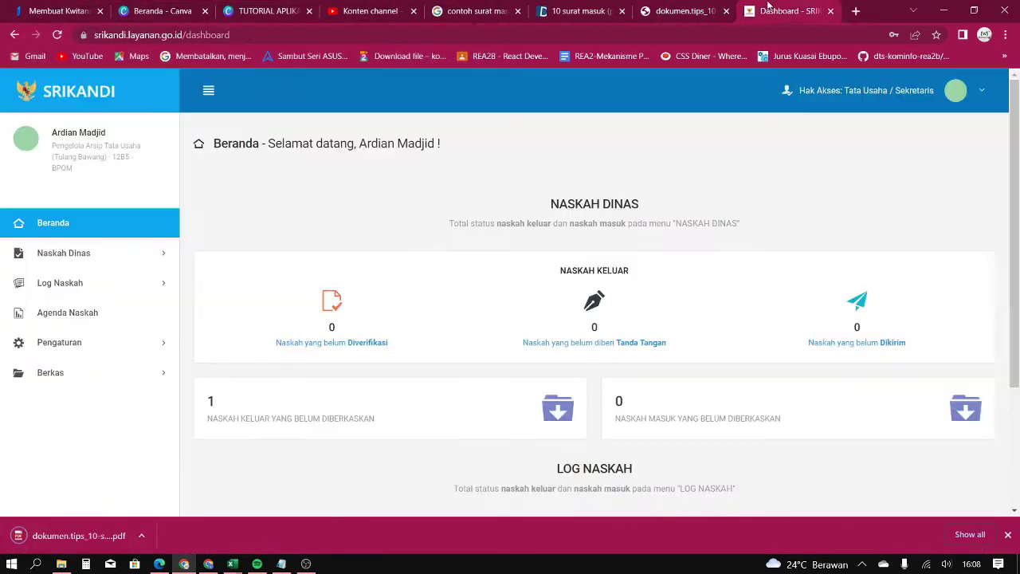
pyautogui.click(116, 257)
pyautogui.click(106, 292)
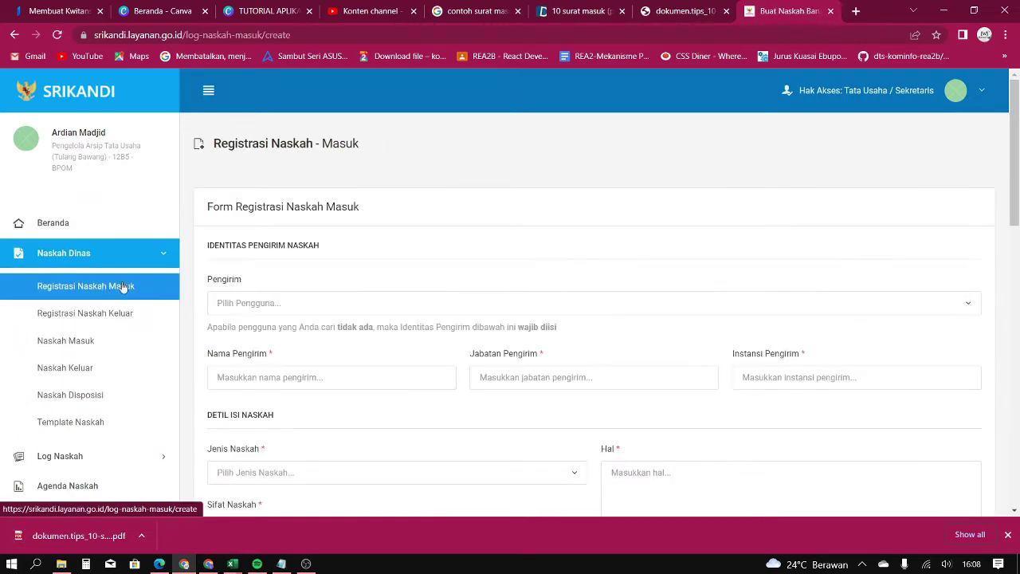
pyautogui.click(279, 310)
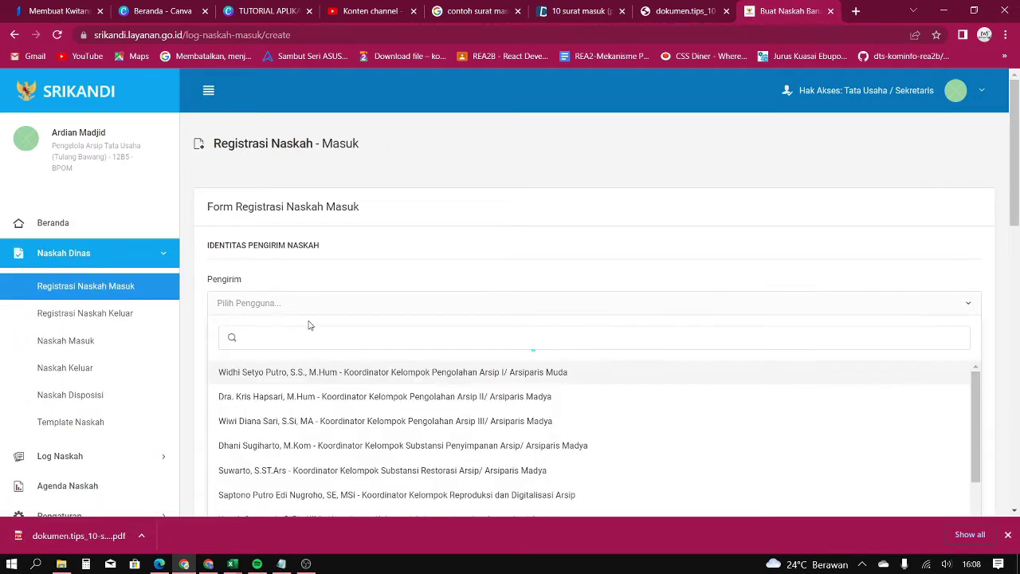
pyautogui.click(428, 260)
pyautogui.scroll(-1, 1018, 195)
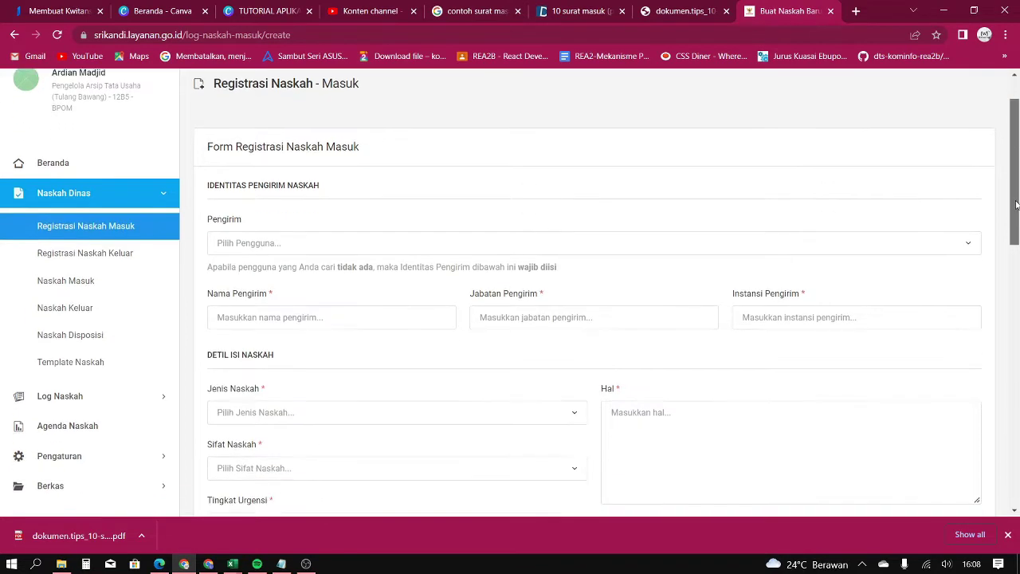
# Copy the company name PT KARYA CIPTA from the PDF letterhead into the Nama Pengirim field
pyautogui.click(687, 11)
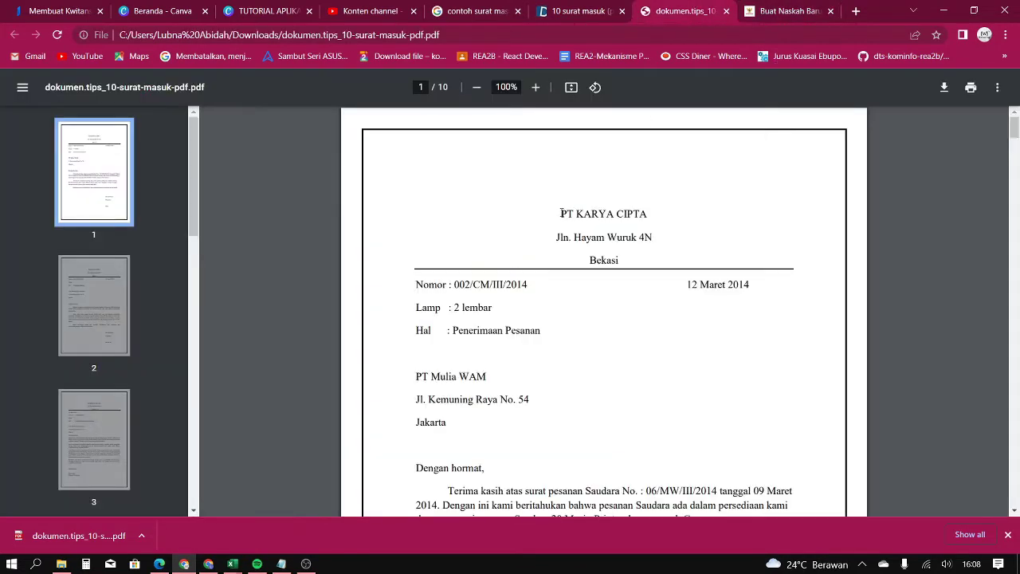
pyautogui.moveTo(562, 213); pyautogui.dragTo(655, 212)
pyautogui.hotkey('ctrl', 'c')
pyautogui.click(773, 10)
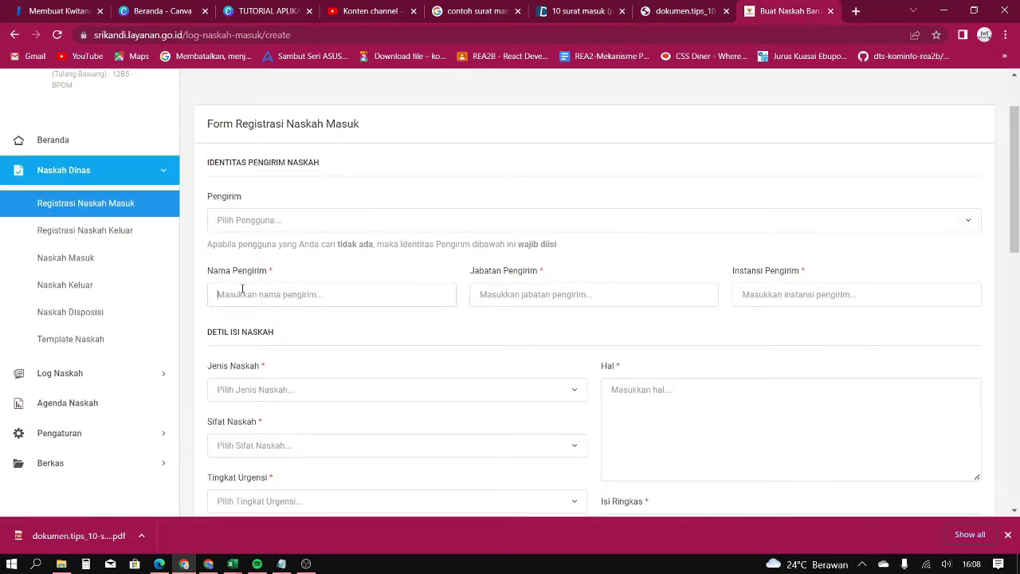
pyautogui.hotkey('ctrl', 'v')
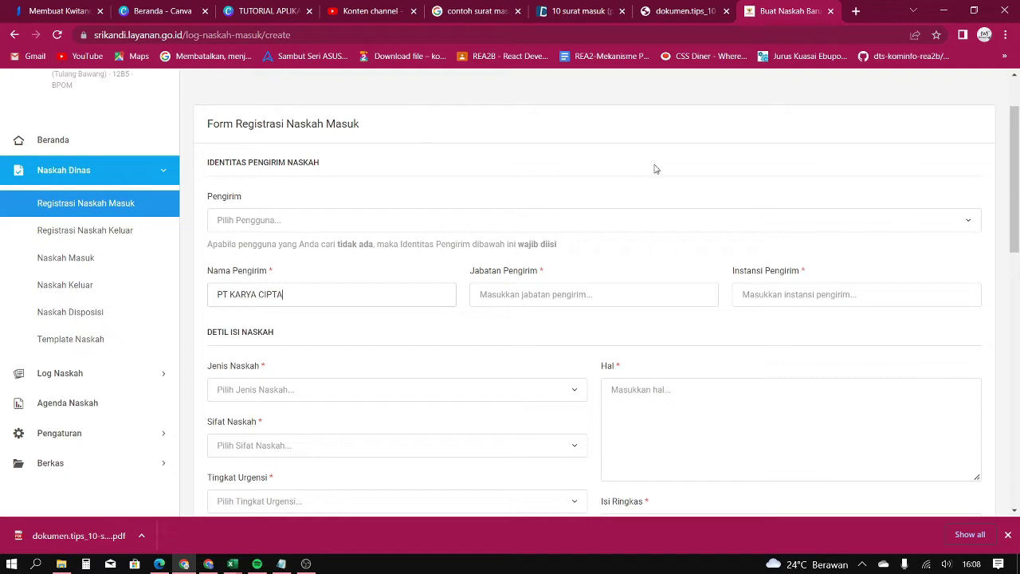
# Copy the signatory's position "Pimpinan" from the end of the PDF letter into the Jabatan Pengirim field
pyautogui.click(548, 301)
pyautogui.click(676, 11)
pyautogui.scroll(-1, 722, 410)
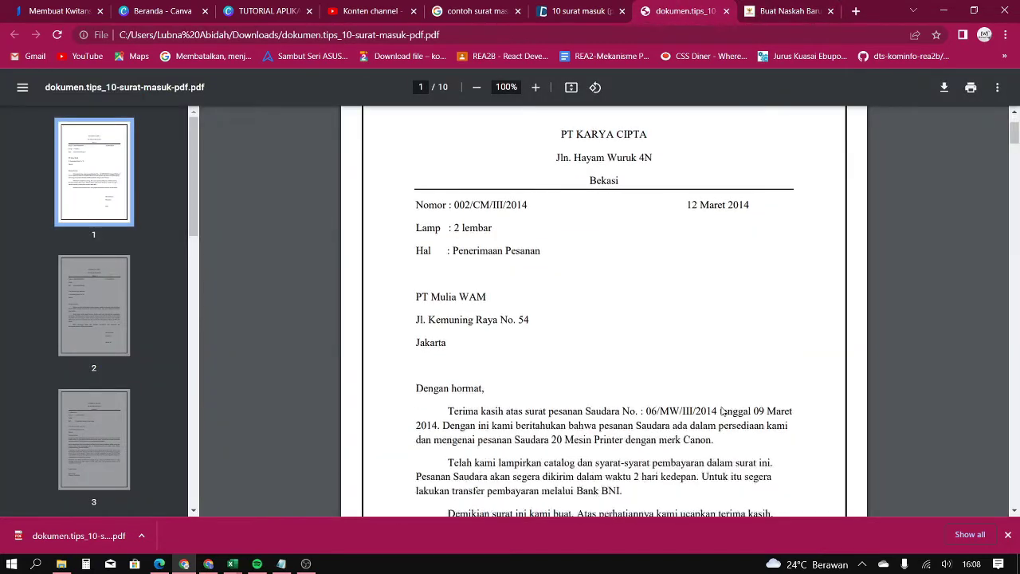
pyautogui.scroll(-3, 722, 410)
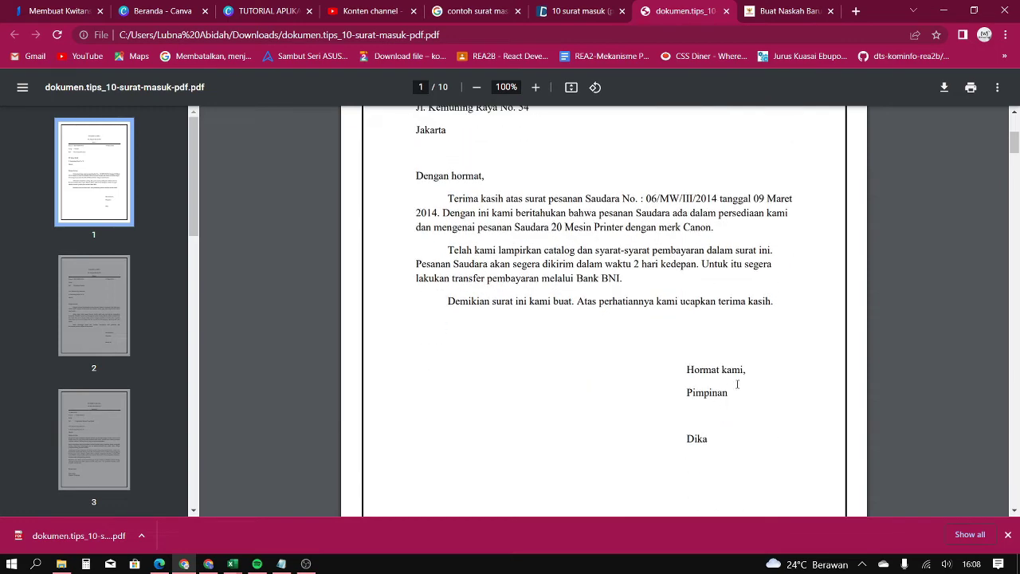
pyautogui.moveTo(727, 392); pyautogui.dragTo(676, 396)
pyautogui.hotkey('ctrl', 'c')
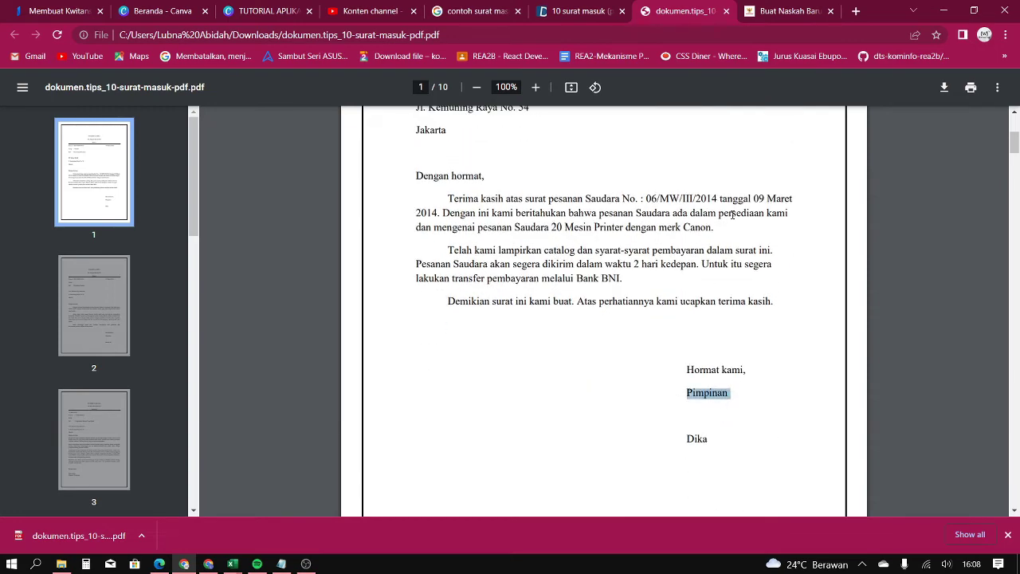
pyautogui.click(767, 9)
pyautogui.hotkey('ctrl', 'v')
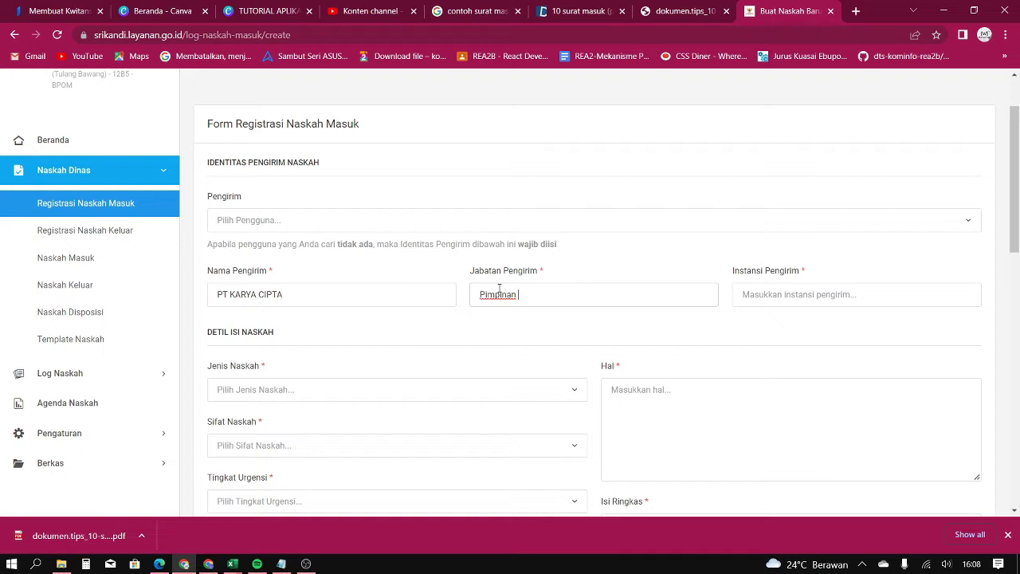
# Copy PT KARYA CIPTA from Nama Pengirim into the Instansi Pengirim field
pyautogui.moveTo(271, 297); pyautogui.dragTo(198, 298)
pyautogui.hotkey('ctrl', 'c')
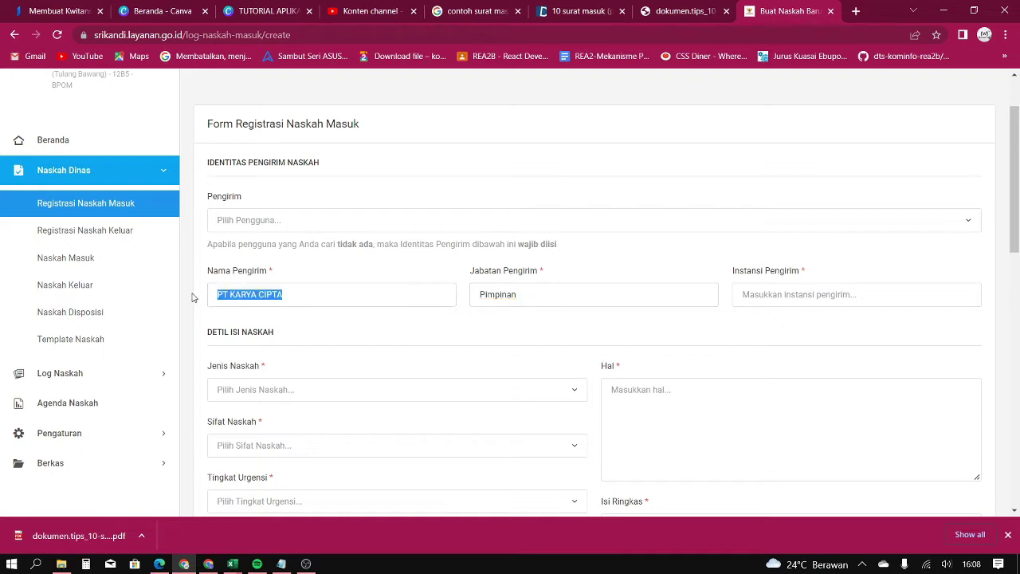
pyautogui.click(773, 294)
pyautogui.hotkey('ctrl', 'v')
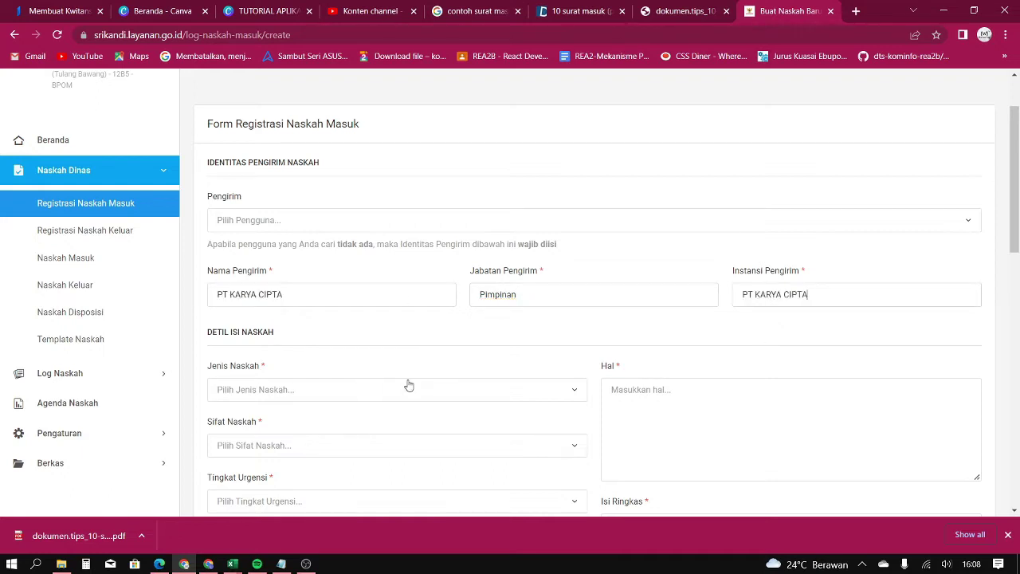
# Search the Jenis Naskah options for "surat" and select Surat Dinas
pyautogui.click(374, 391)
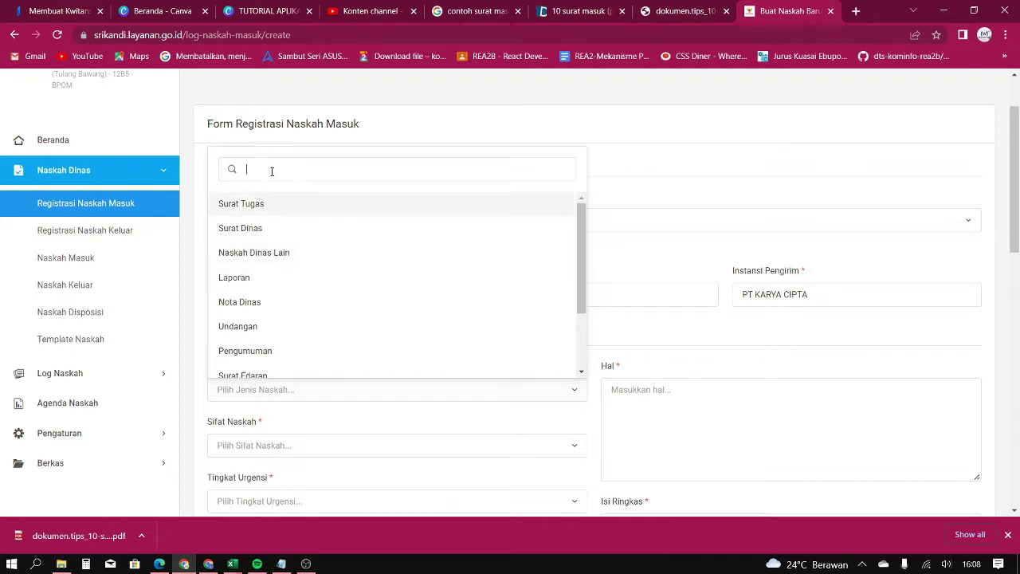
pyautogui.write('surat')
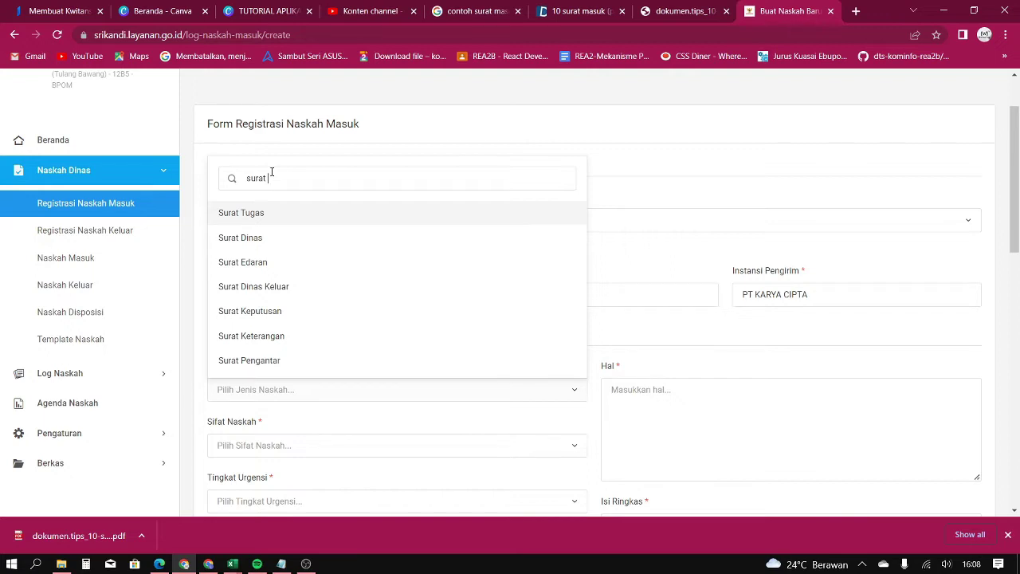
pyautogui.click(251, 237)
# Set both Sifat Naskah and Tingkat Urgensi to Biasa
pyautogui.moveTo(1015, 222); pyautogui.dragTo(1016, 269)
pyautogui.click(476, 320)
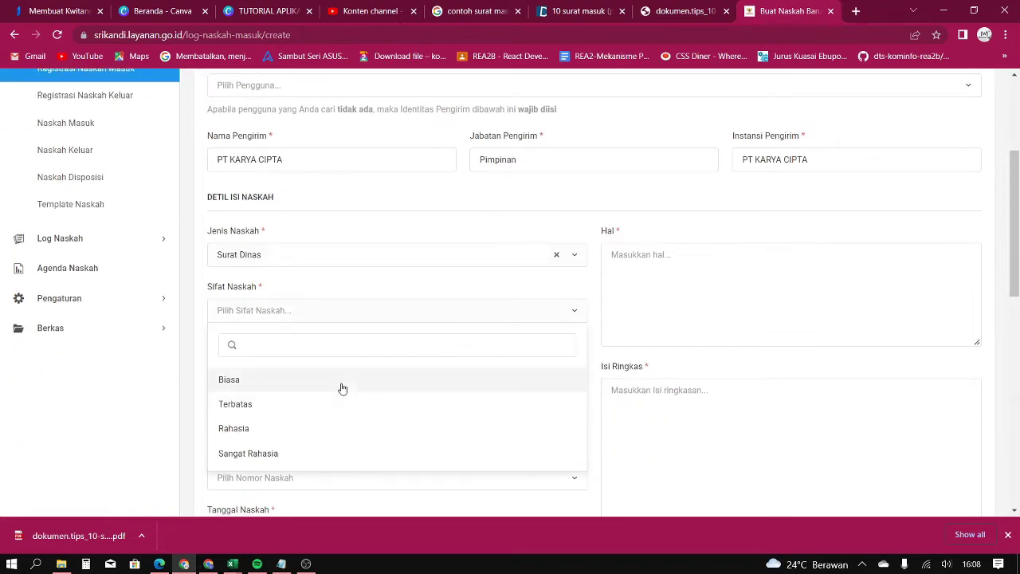
pyautogui.click(342, 388)
pyautogui.click(291, 370)
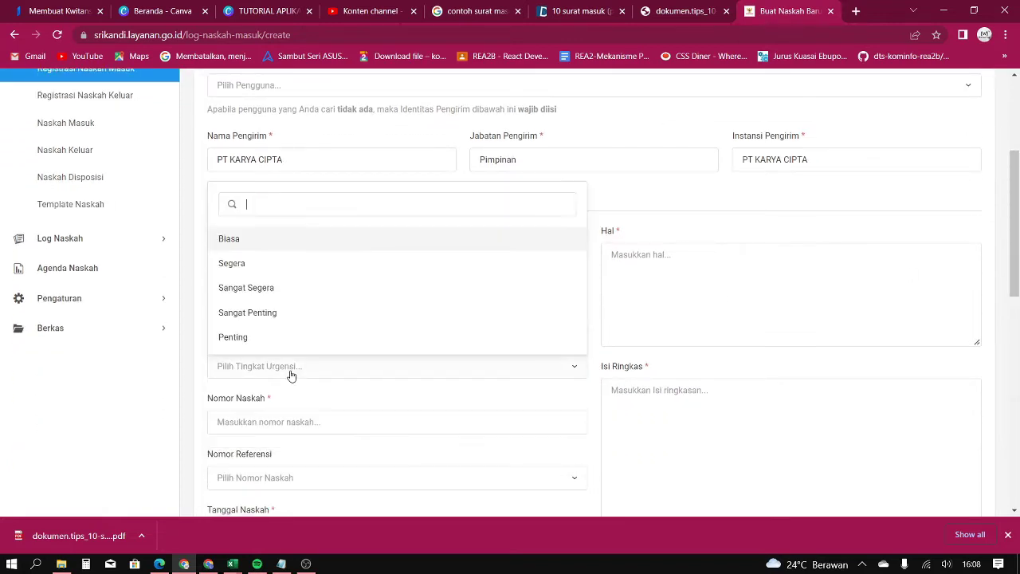
pyautogui.click(238, 242)
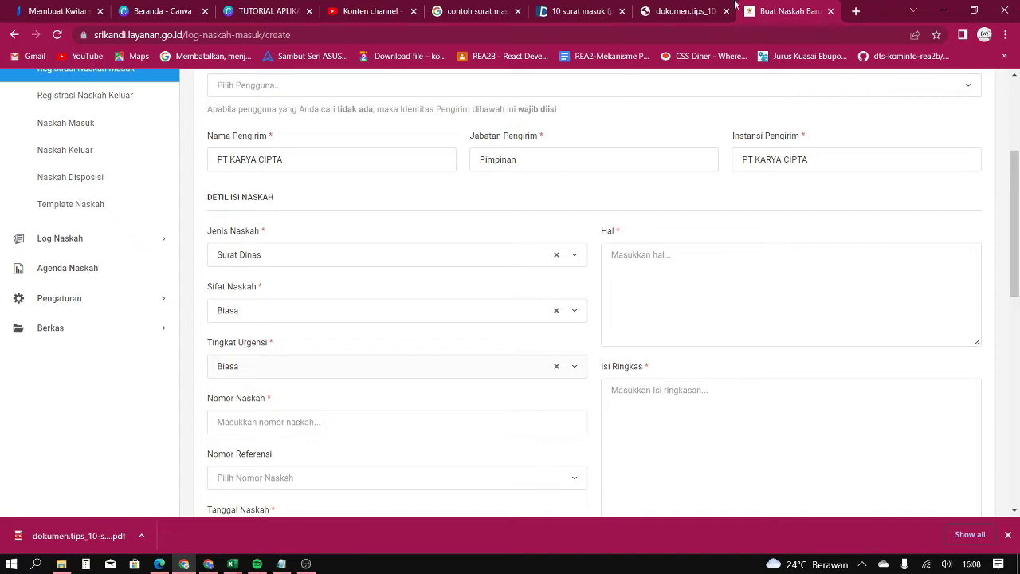
# Copy the letter number 002/CM/III/2014 from the PDF into the Nomor Naskah field
pyautogui.click(677, 10)
pyautogui.click(604, 160)
pyautogui.scroll(1, 605, 161)
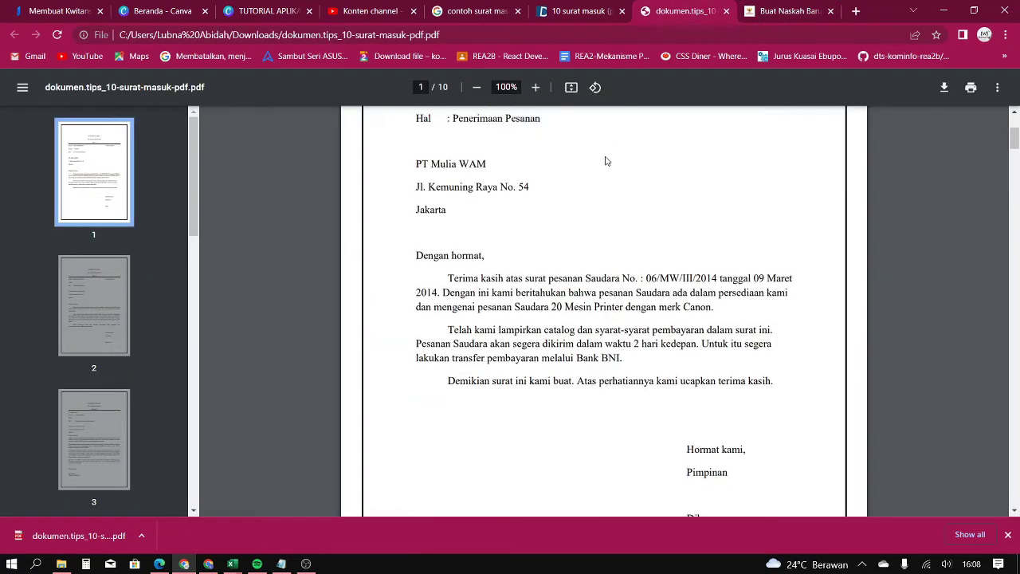
pyautogui.scroll(1, 606, 161)
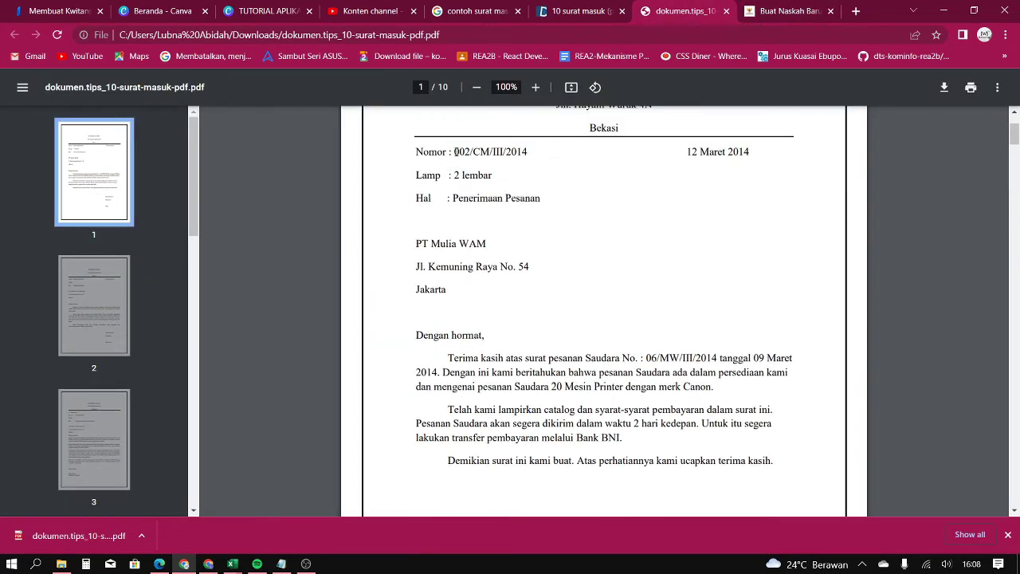
pyautogui.moveTo(454, 152); pyautogui.dragTo(539, 150)
pyautogui.hotkey('ctrl', 'c')
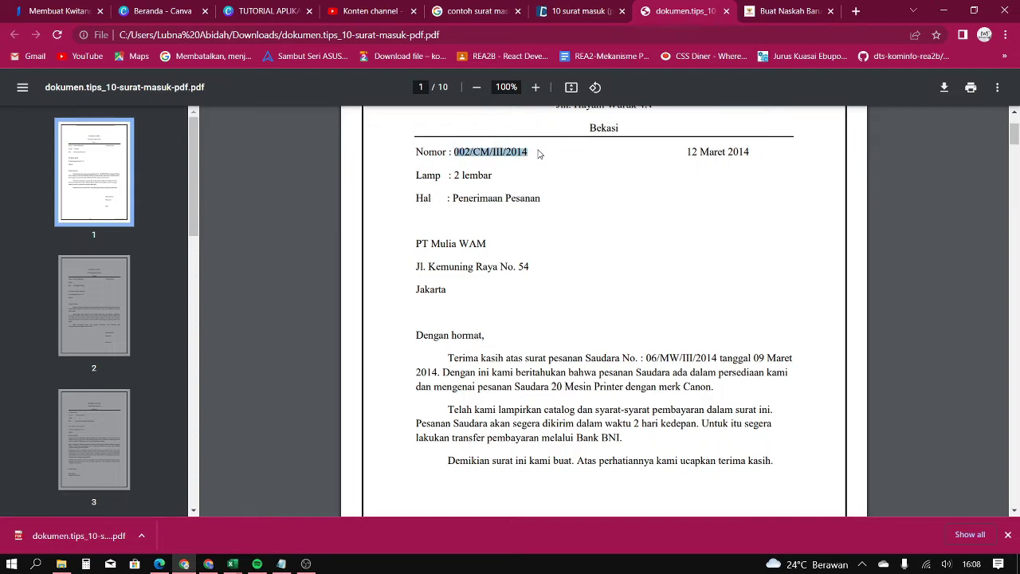
pyautogui.click(762, 9)
pyautogui.click(238, 424)
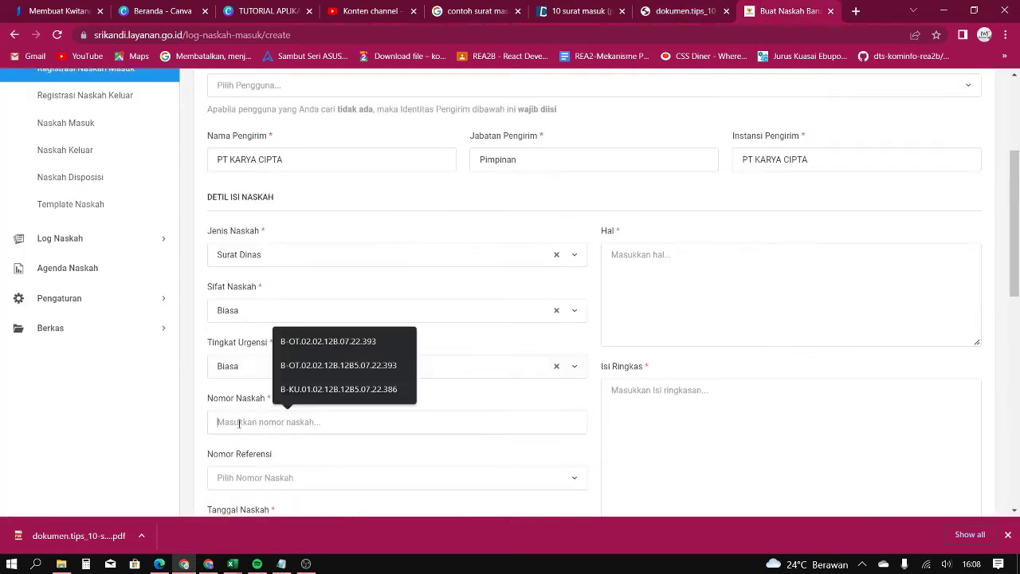
pyautogui.hotkey('ctrl', 'v')
pyautogui.moveTo(1018, 263); pyautogui.dragTo(1017, 316)
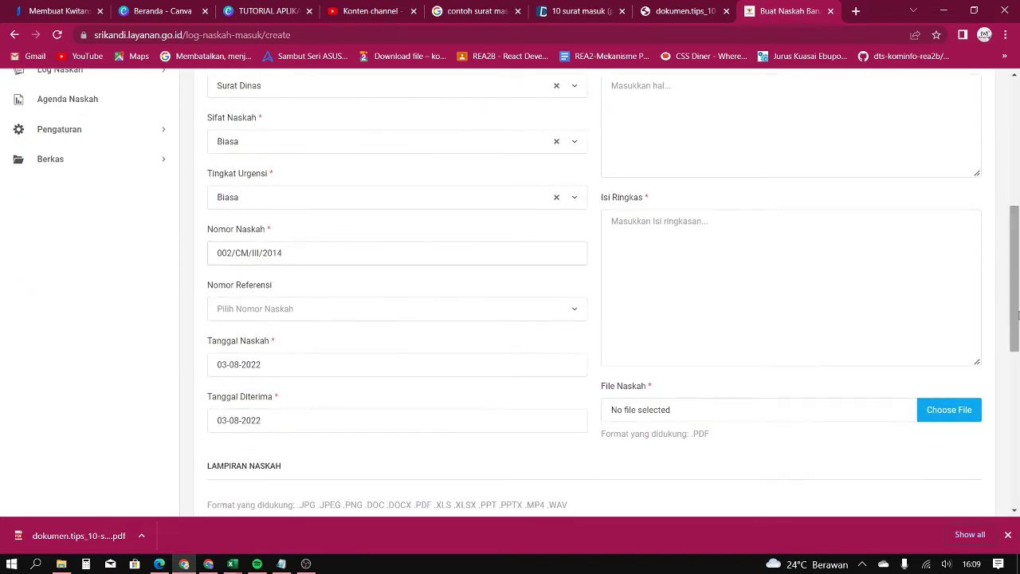
pyautogui.click(575, 312)
pyautogui.click(651, 323)
# Copy the letter subject "Penerimaan Pesanan" from the PDF into both the Hal and Isi Ringkas fields
pyautogui.scroll(2, 845, 176)
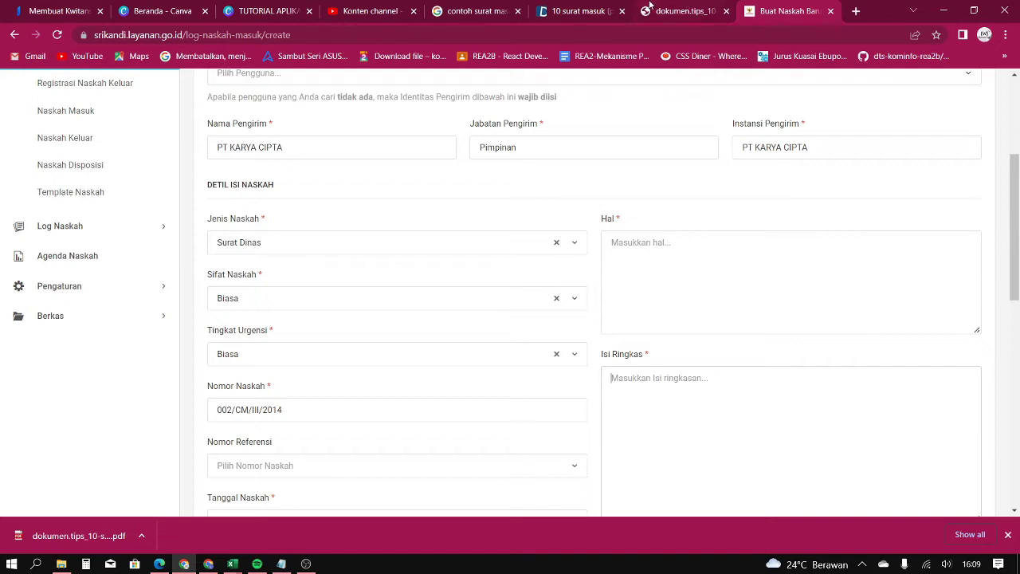
pyautogui.click(682, 9)
pyautogui.moveTo(539, 199); pyautogui.dragTo(454, 198)
pyautogui.hotkey('ctrl', 'c')
pyautogui.click(777, 10)
pyautogui.hotkey('ctrl', 'v')
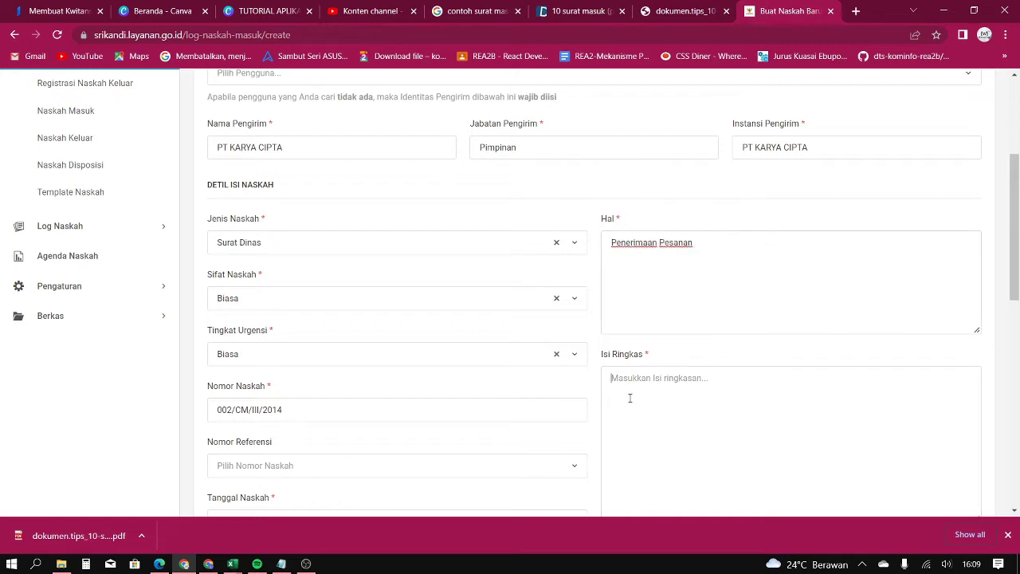
pyautogui.hotkey('ctrl', 'v')
# Attach dokumen.tips_10-surat-masuk-pdf from Downloads as the File Naskah
pyautogui.moveTo(1010, 266); pyautogui.dragTo(1009, 353)
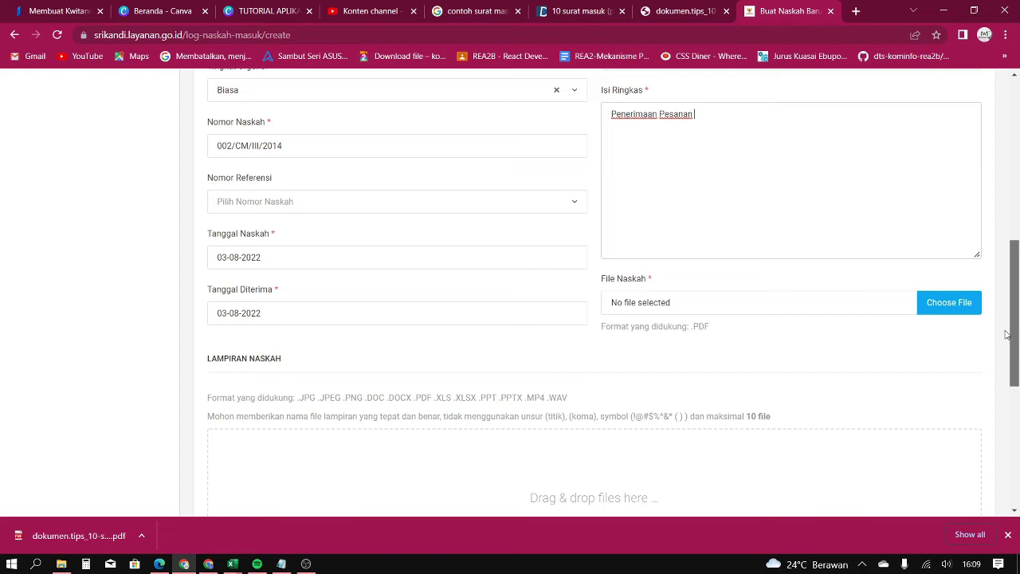
pyautogui.click(936, 300)
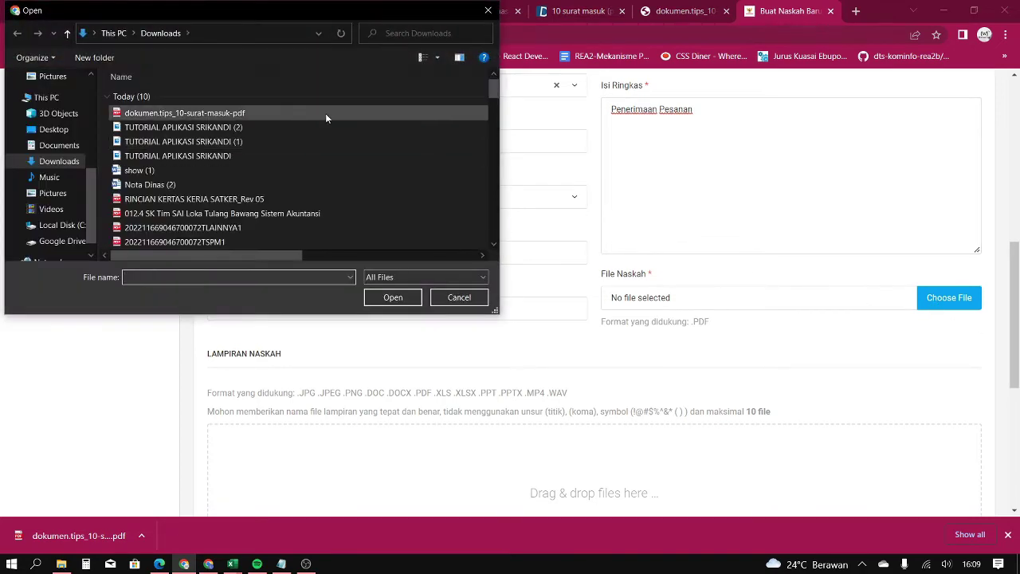
pyautogui.click(274, 113)
pyautogui.click(382, 295)
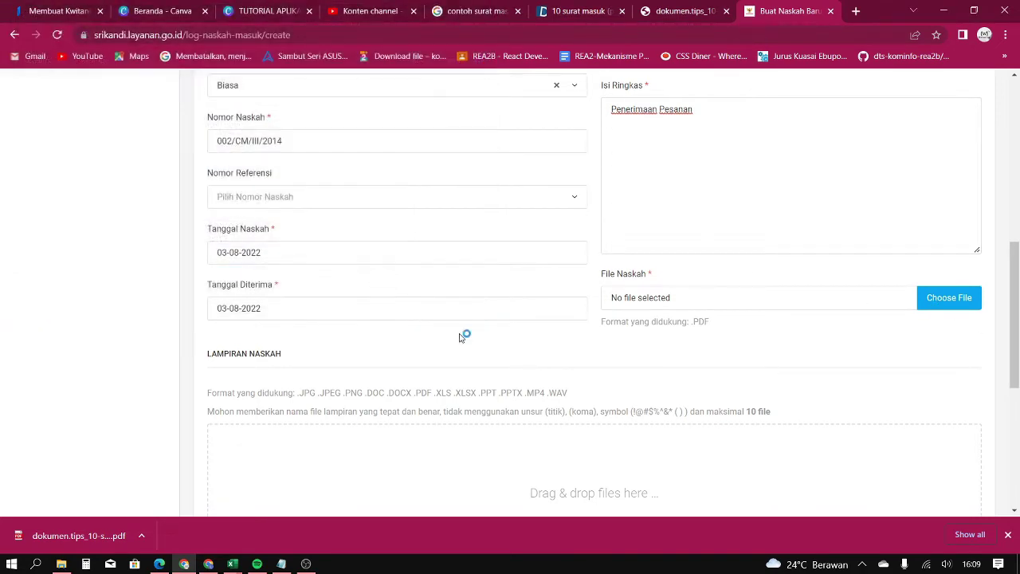
# Attach the three TUTORIAL APLIKASI SRIKANDI images, show (1) and Nota Dinas (2) from Downloads as Lampiran Naskah
pyautogui.moveTo(1017, 273); pyautogui.dragTo(1017, 325)
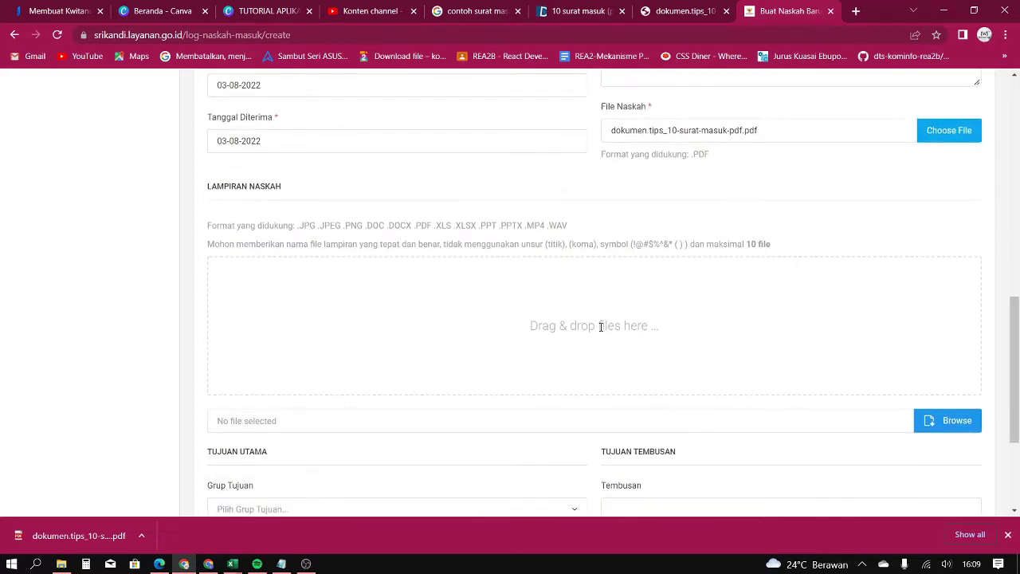
pyautogui.click(943, 427)
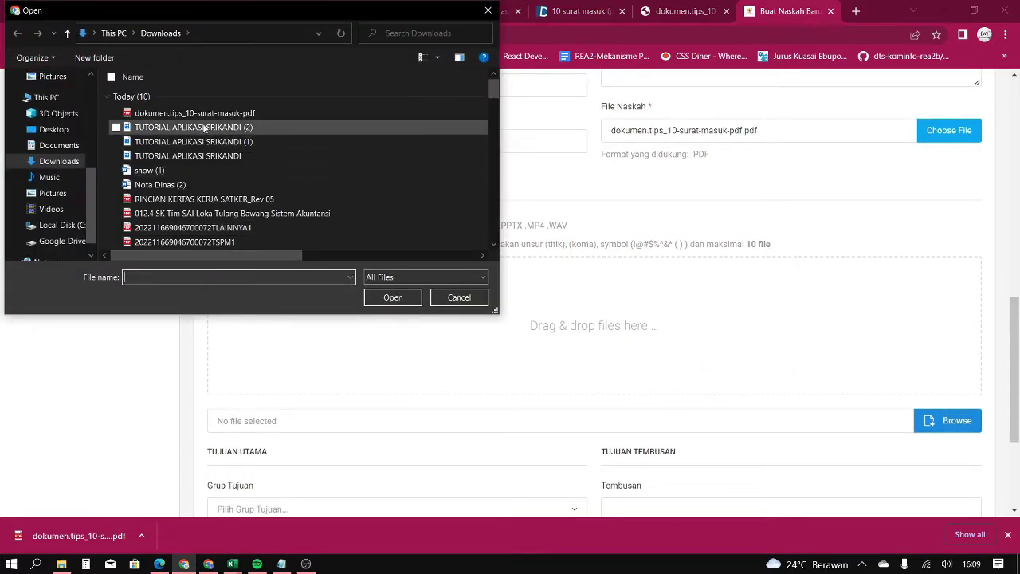
pyautogui.click(203, 127)
pyautogui.keyDown('ctrl'); pyautogui.click(196, 141); pyautogui.keyUp('ctrl')
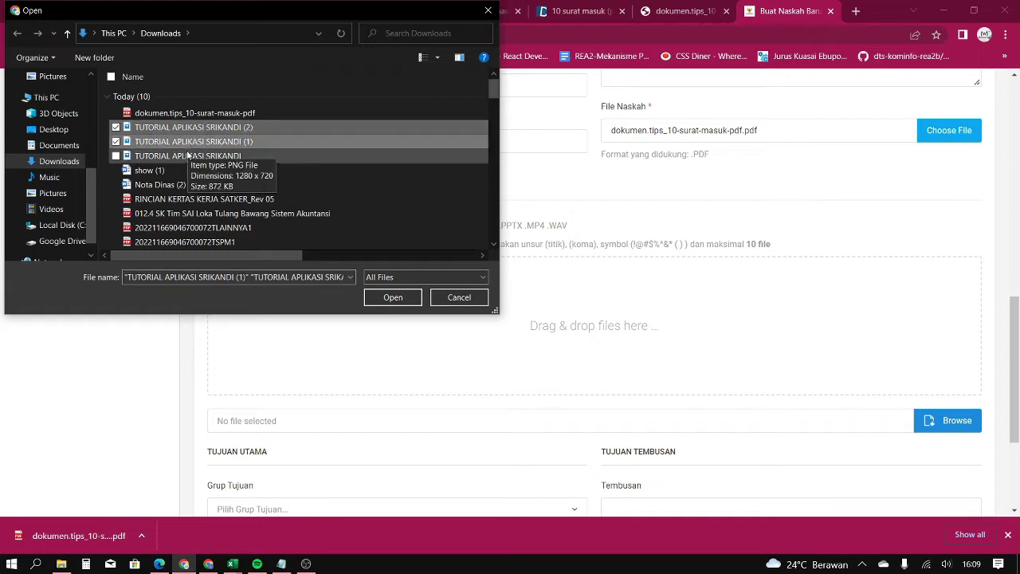
pyautogui.keyDown('ctrl'); pyautogui.click(187, 156); pyautogui.keyUp('ctrl')
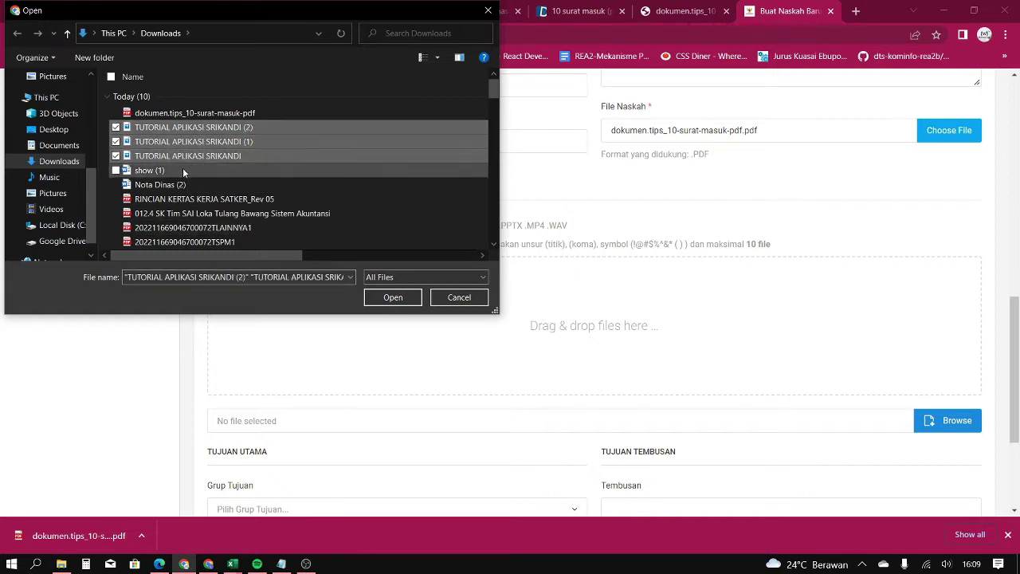
pyautogui.keyDown('ctrl'); pyautogui.click(182, 167); pyautogui.keyUp('ctrl')
pyautogui.keyDown('ctrl'); pyautogui.click(172, 183); pyautogui.keyUp('ctrl')
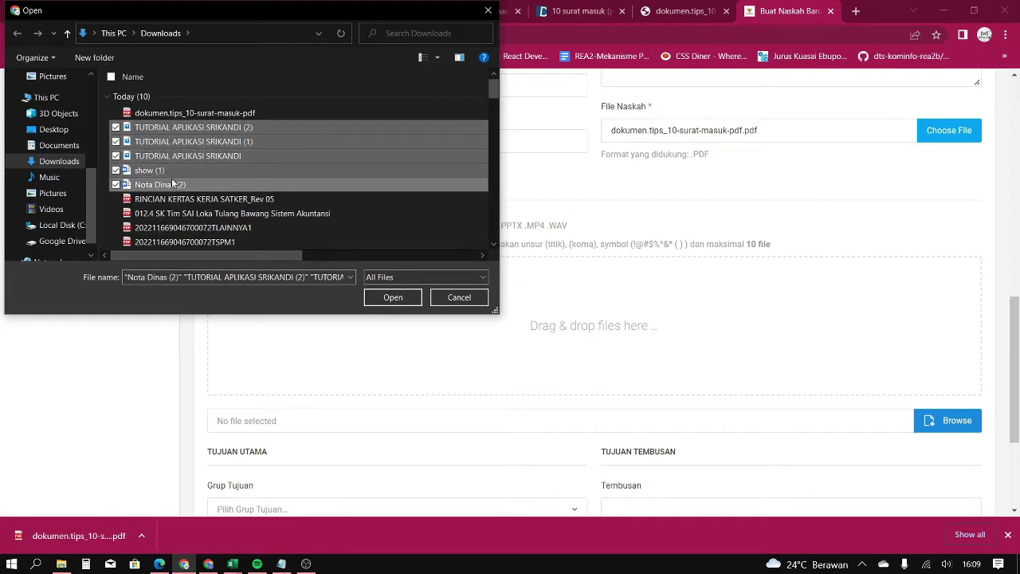
pyautogui.click(386, 295)
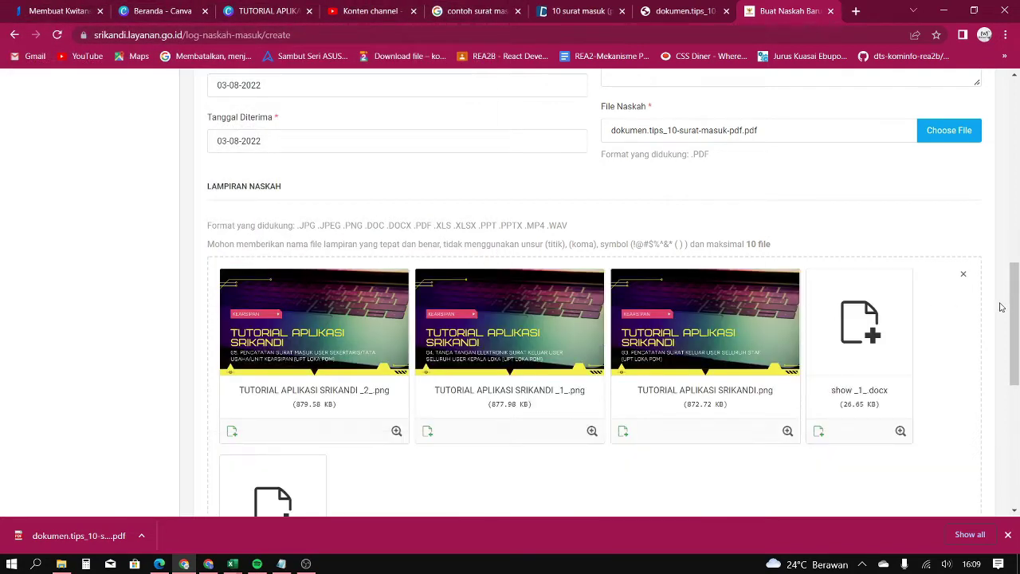
# Search the Utama recipients for "tulang bawang" and choose Kepala Loka POM di Kab. Tulang Bawang as the main addressee
pyautogui.moveTo(1012, 310); pyautogui.dragTo(1018, 434)
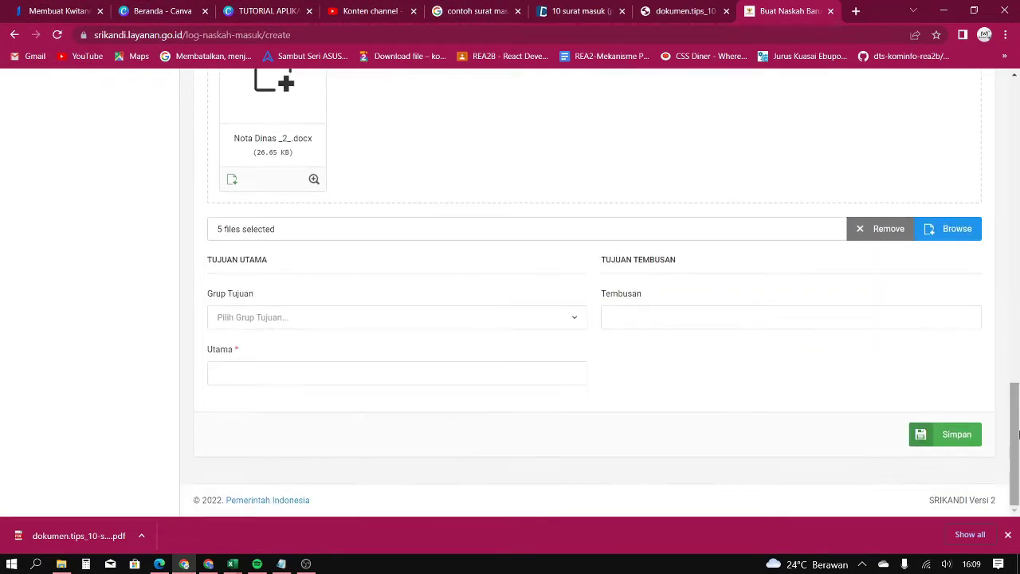
pyautogui.click(293, 376)
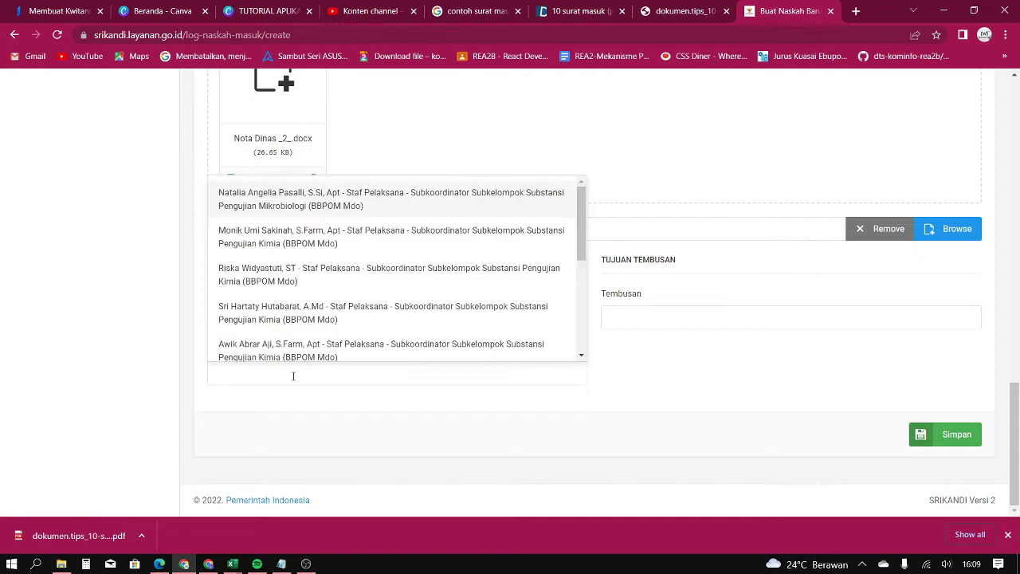
pyautogui.click(334, 410)
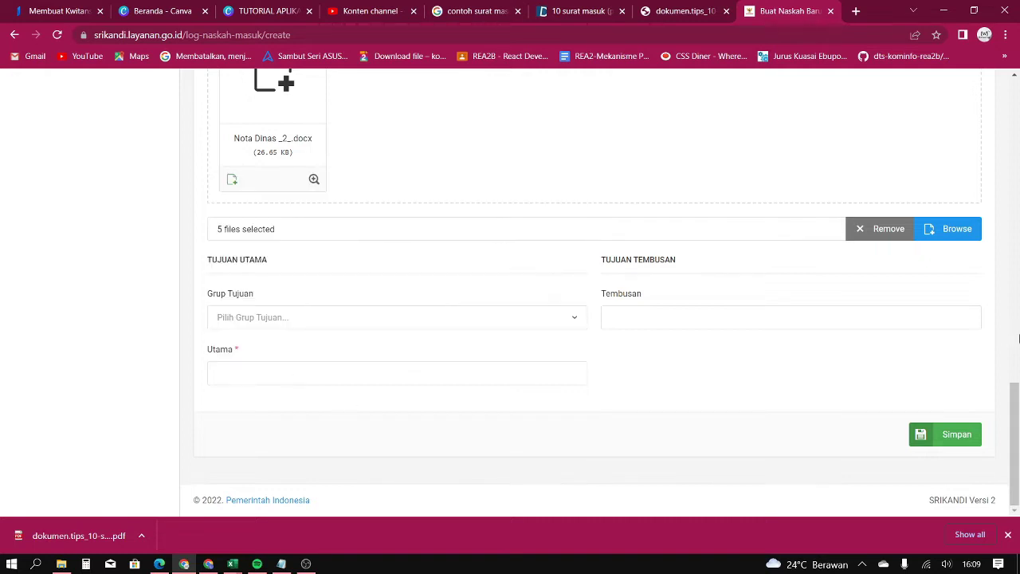
pyautogui.click(459, 373)
pyautogui.write('tulang')
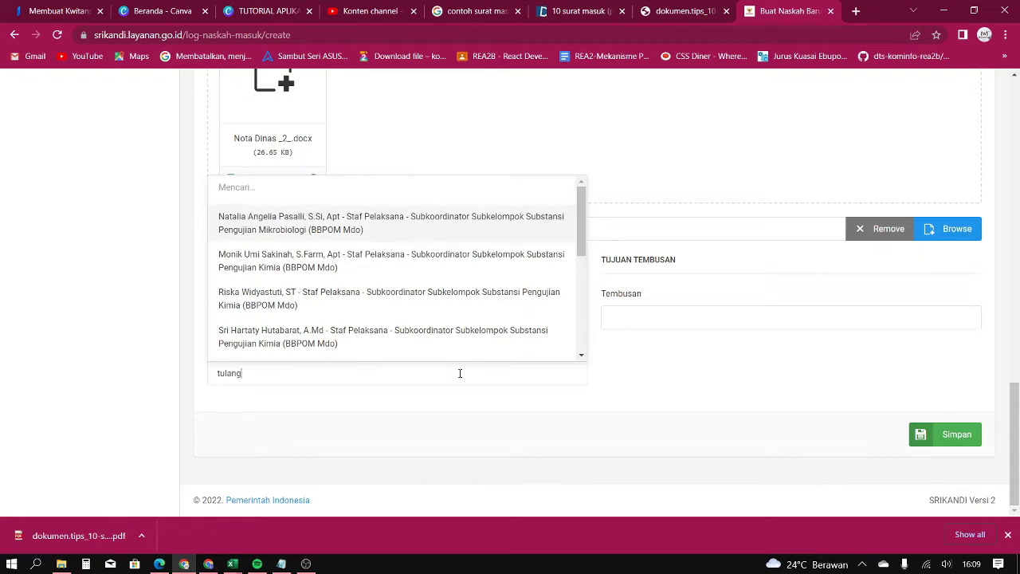
pyautogui.write(' bawang')
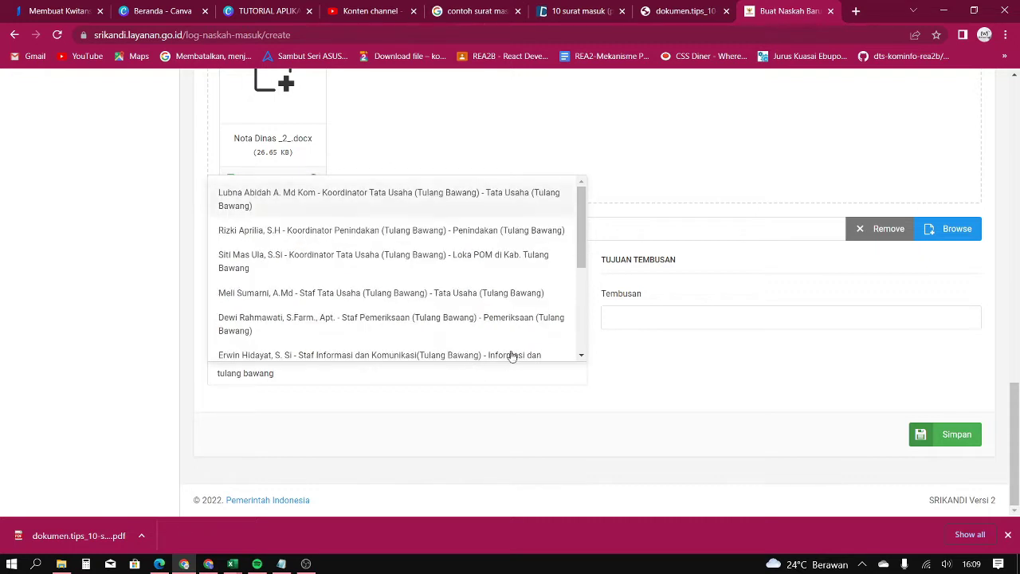
pyautogui.scroll(-4, 582, 237)
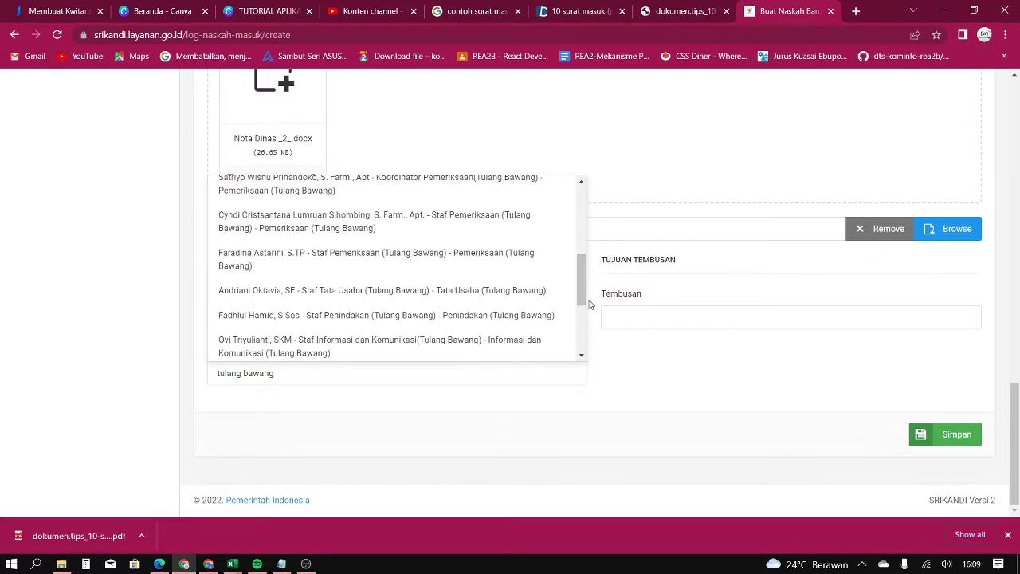
pyautogui.moveTo(588, 305); pyautogui.dragTo(590, 341)
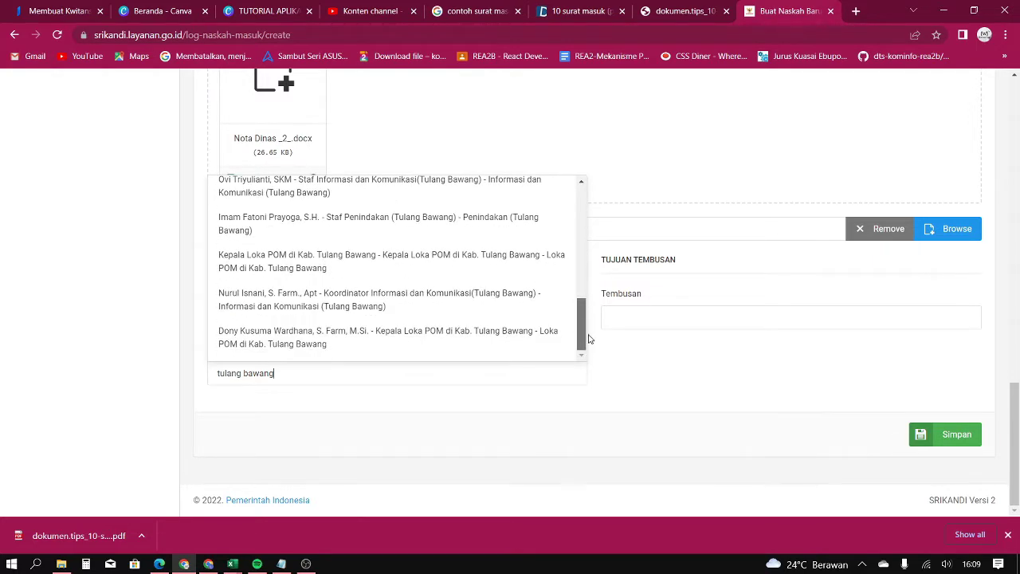
pyautogui.click(414, 258)
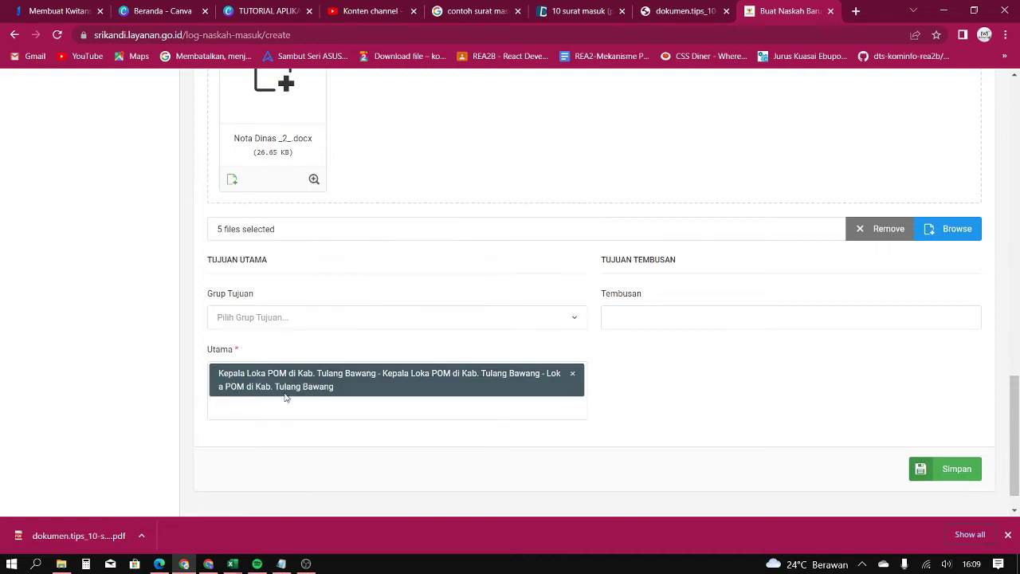
pyautogui.click(281, 563)
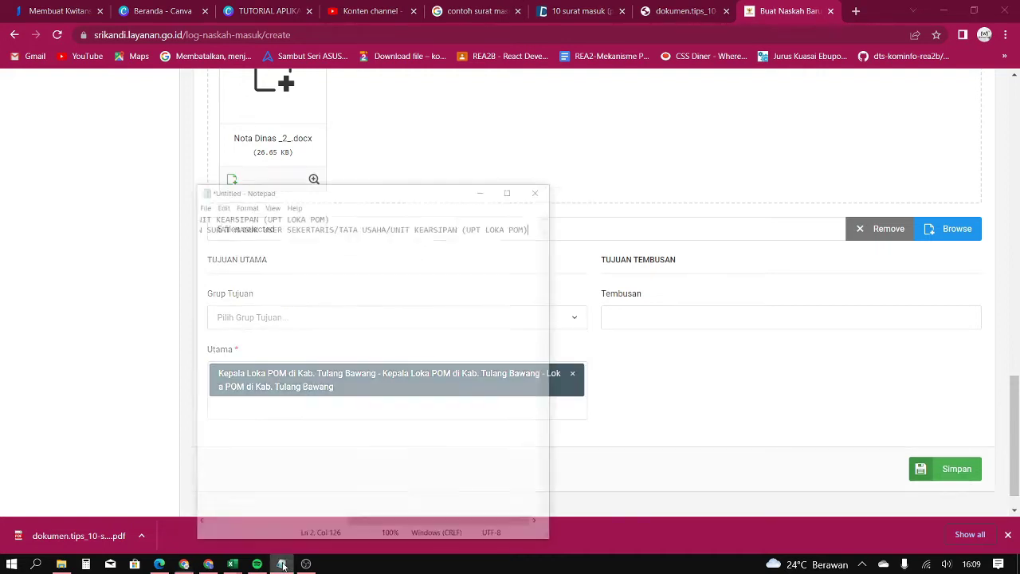
pyautogui.write('Buku manual : https://linktr.ee/SPBESrikandi')
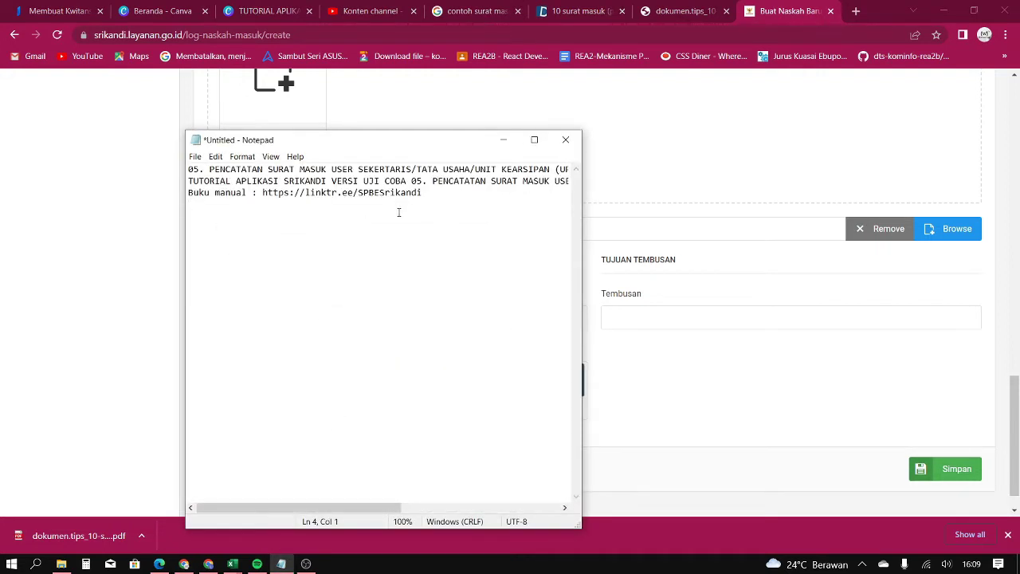
pyautogui.write('tujuan dima')
pyautogui.write('ksudny')
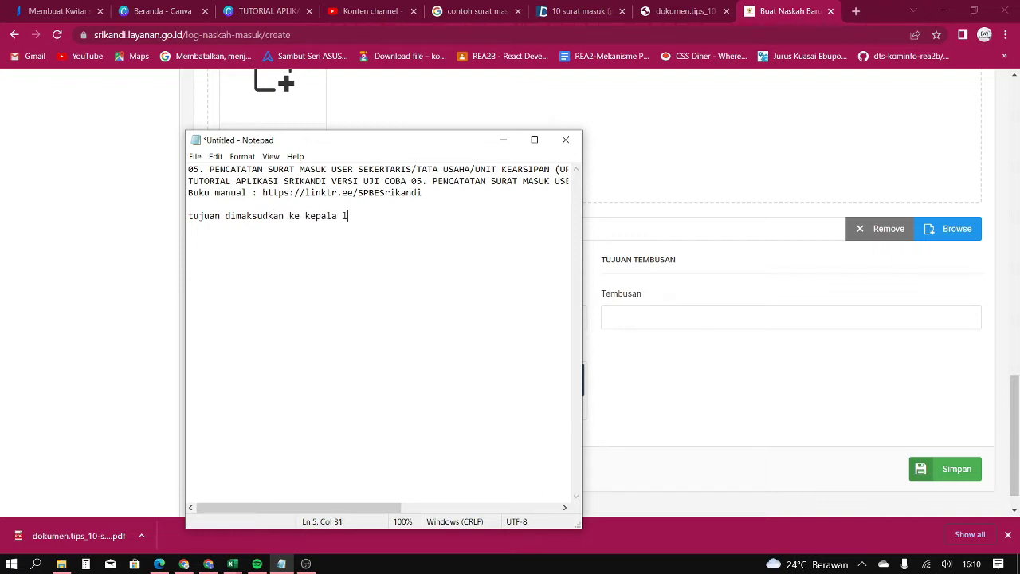
pyautogui.write('agar dapat di disposisi ke staf yan')
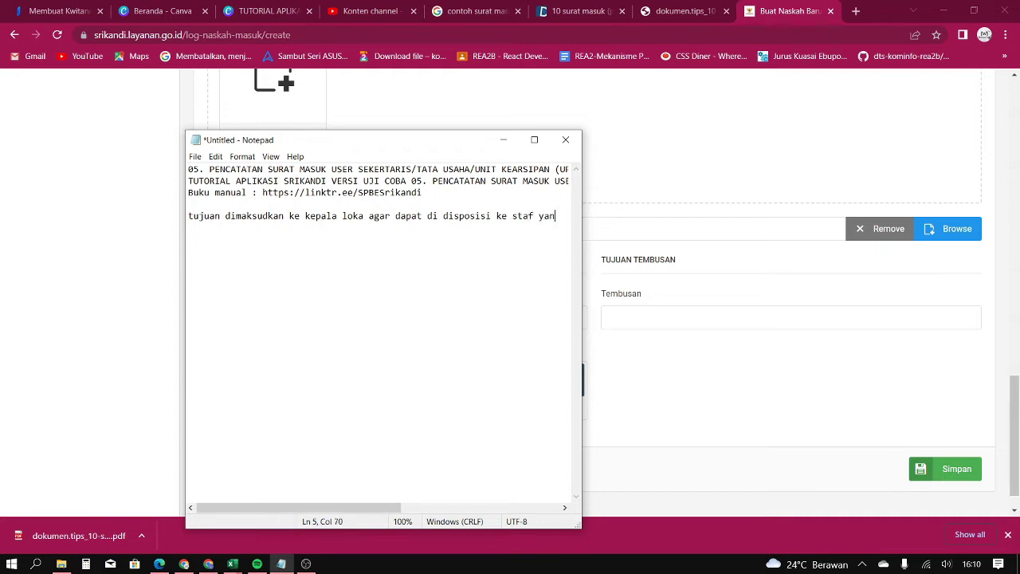
pyautogui.write('g ')
pyautogui.write('terkait')
pyautogui.click(645, 237)
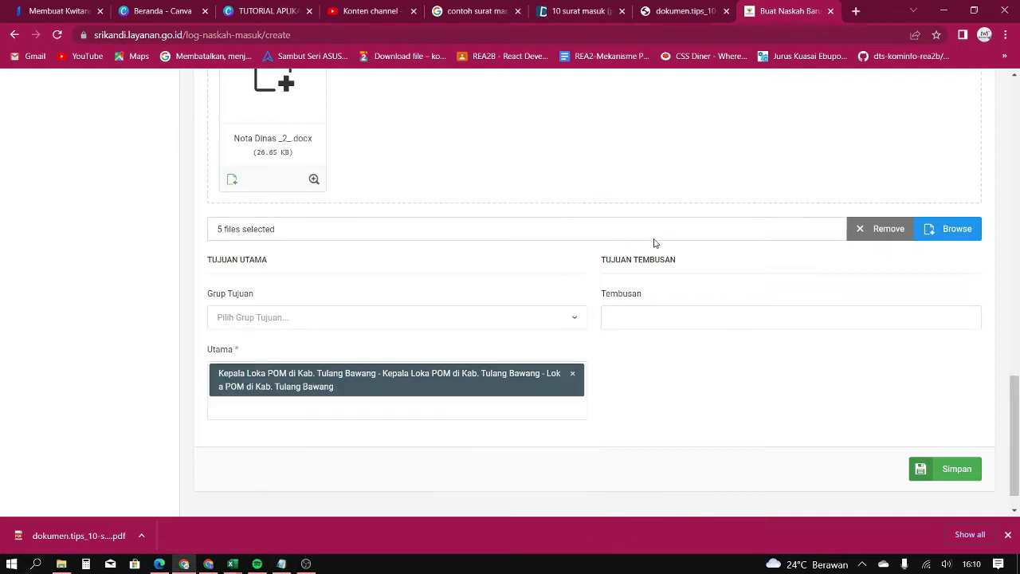
# Save the new incoming letter record with its attachments and main addressee
pyautogui.scroll(-1, 1002, 408)
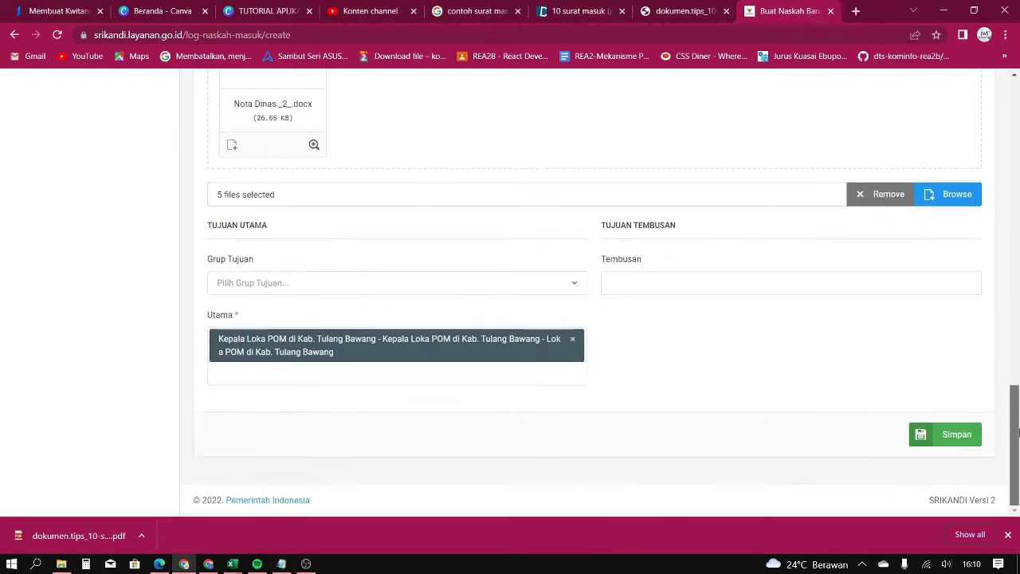
pyautogui.click(947, 435)
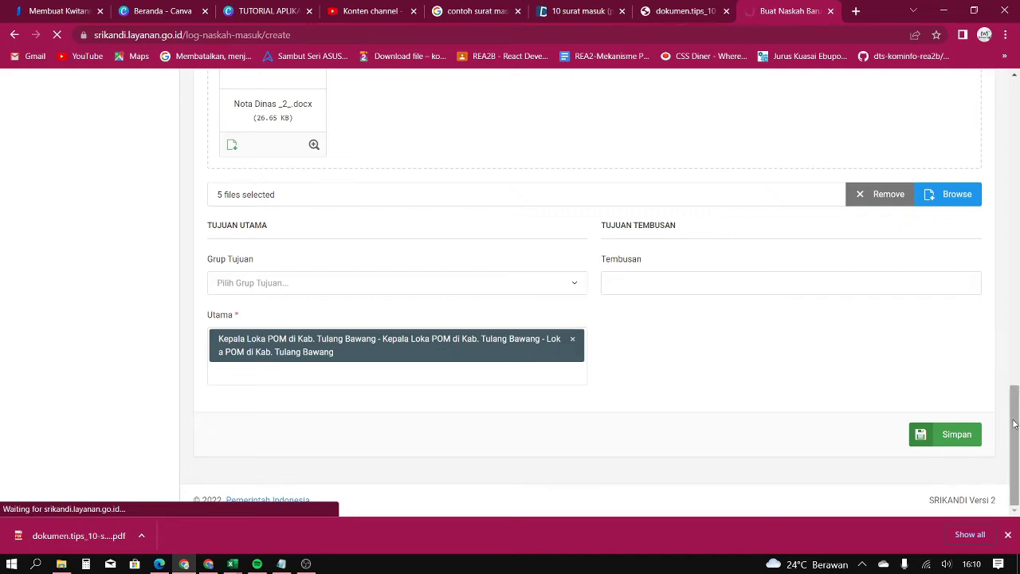
pyautogui.moveTo(1015, 427); pyautogui.dragTo(1005, 476)
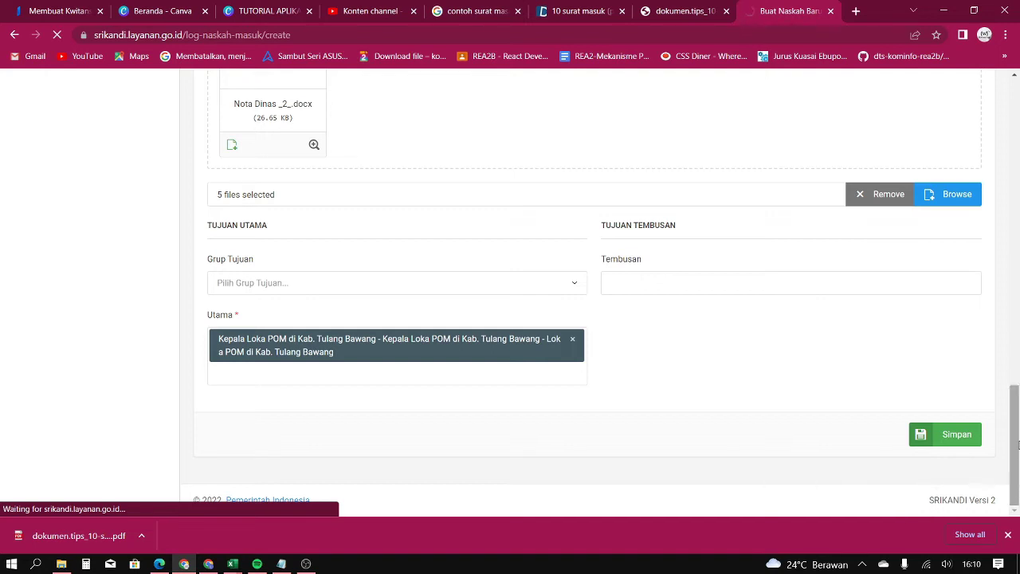
pyautogui.moveTo(1017, 445); pyautogui.dragTo(1015, 496)
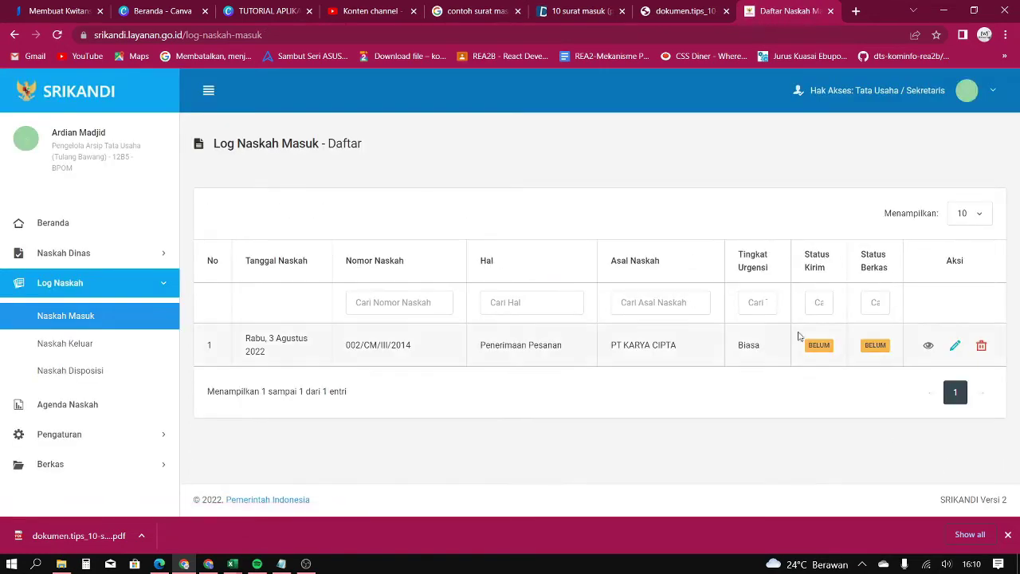
# Check Status Kirim and note in Notepad "status kirim masih belum maka perlu di verifikasi agar surat tersebut dapat masuk ke akun ka loka"
pyautogui.moveTo(807, 259); pyautogui.dragTo(829, 271)
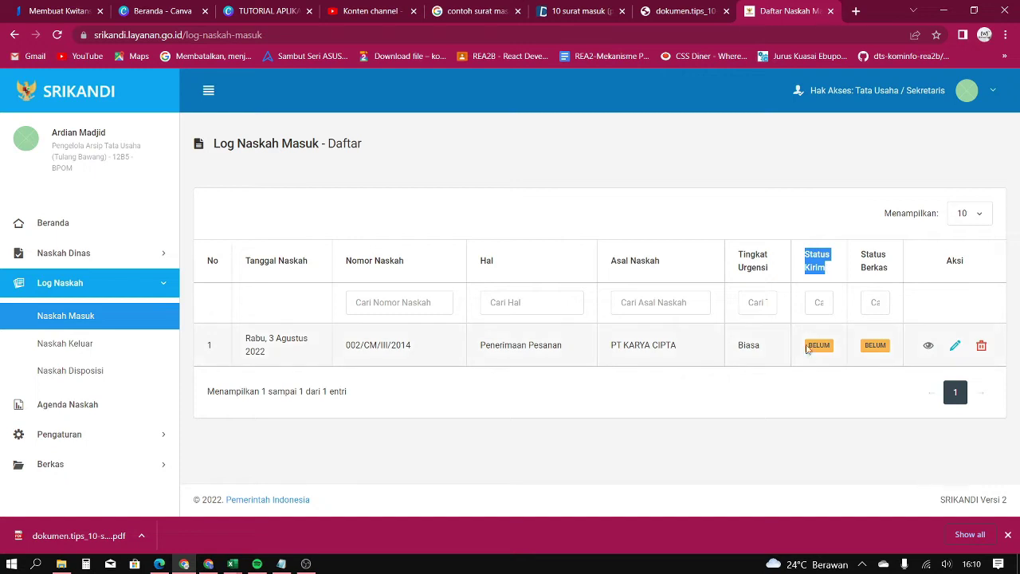
pyautogui.moveTo(805, 345); pyautogui.dragTo(832, 347)
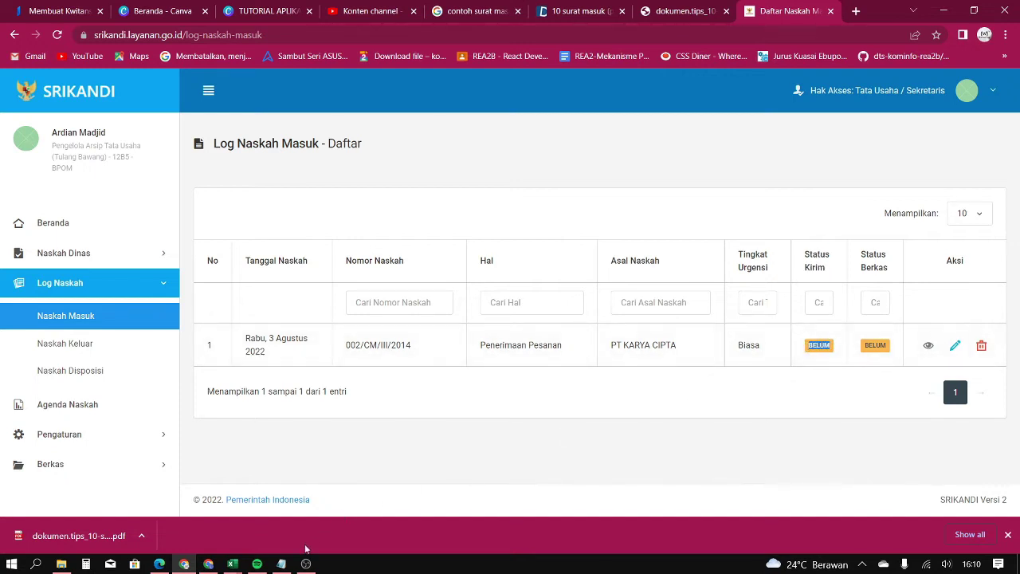
pyautogui.click(287, 565)
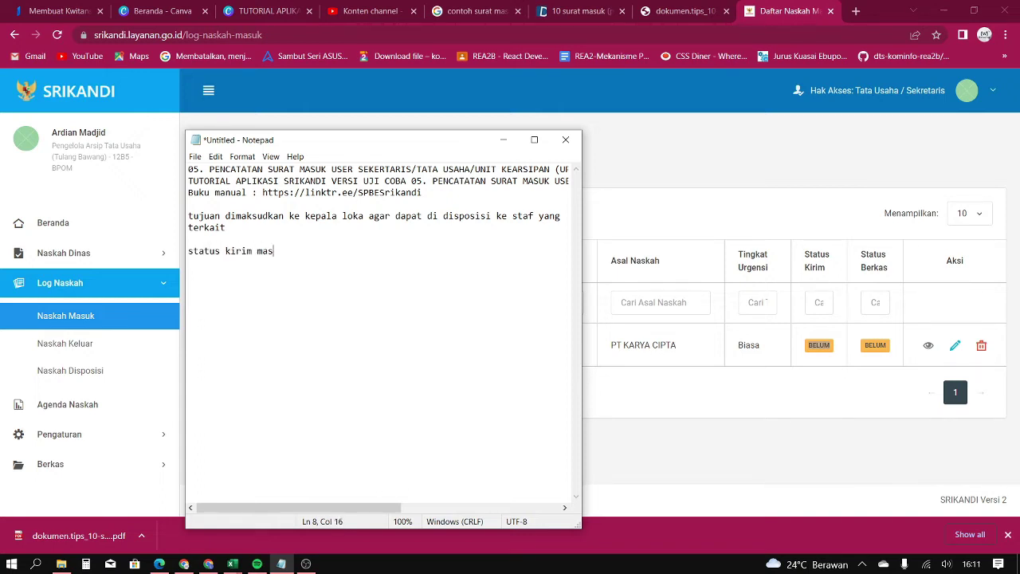
pyautogui.write('lum maka perlu di verifikasi')
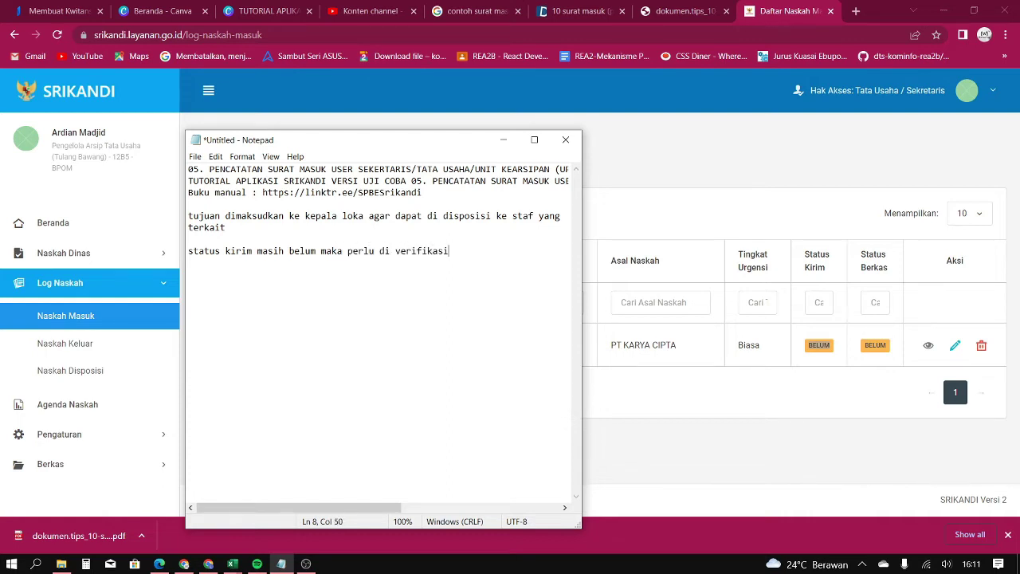
pyautogui.write('r dapat masu')
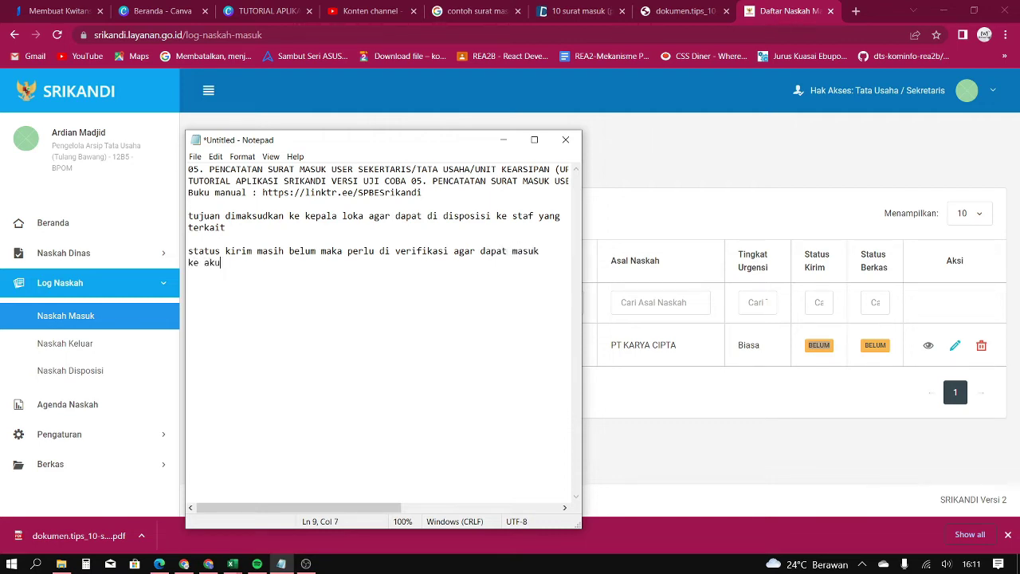
pyautogui.write('ka loka')
pyautogui.press('Return')
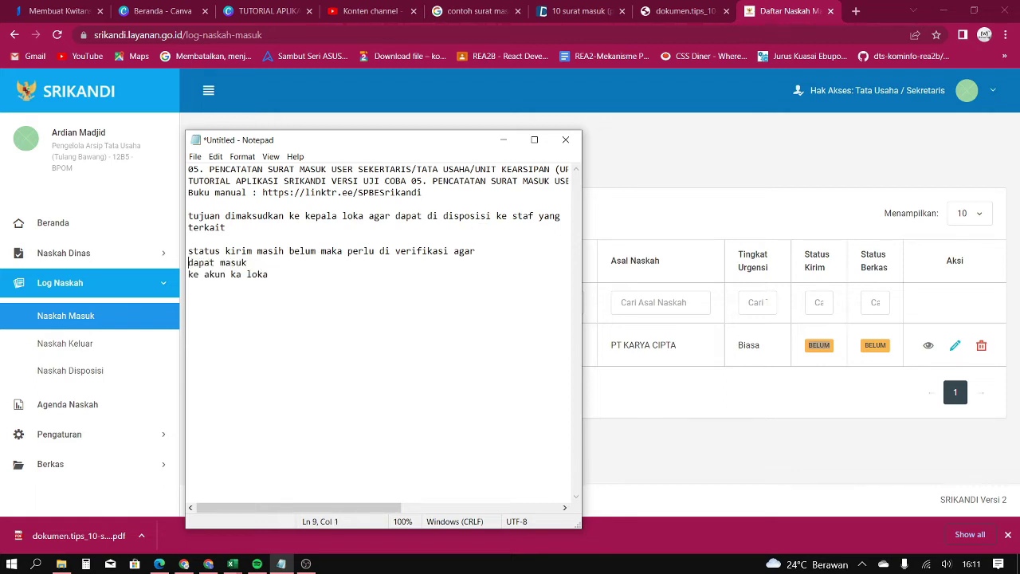
pyautogui.write('surat tersebut')
pyautogui.click(732, 223)
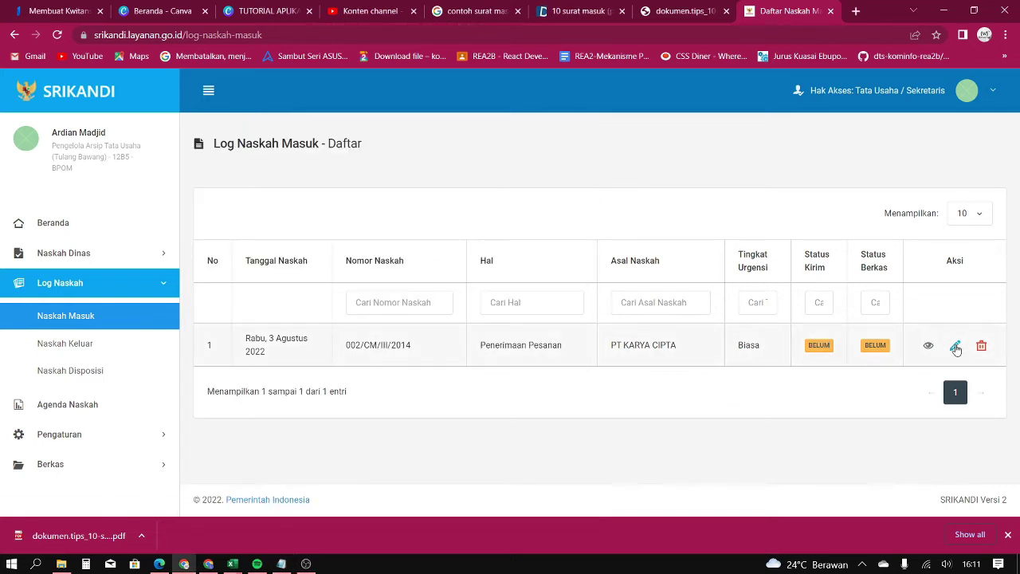
# View the edit form and the detail page of letter 002/CM/III/2014, returning to the incoming letter list after each
pyautogui.click(956, 348)
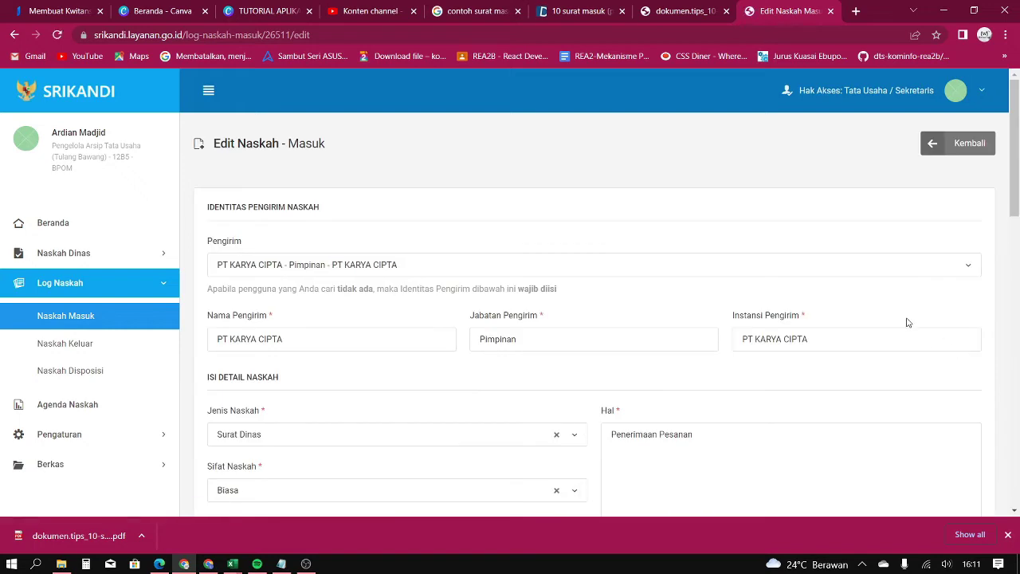
pyautogui.moveTo(1016, 163)
pyautogui.mouseDown()
pyautogui.moveTo(998, 460)
pyautogui.moveTo(1012, 434)
pyautogui.moveTo(1012, 157)
pyautogui.mouseUp()
pyautogui.click(943, 145)
pyautogui.click(925, 346)
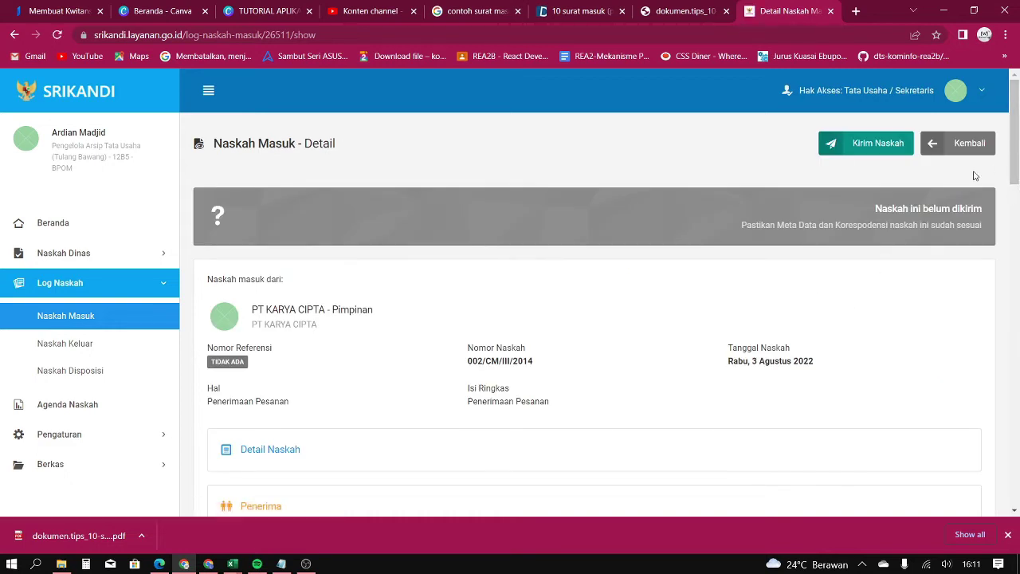
pyautogui.click(952, 145)
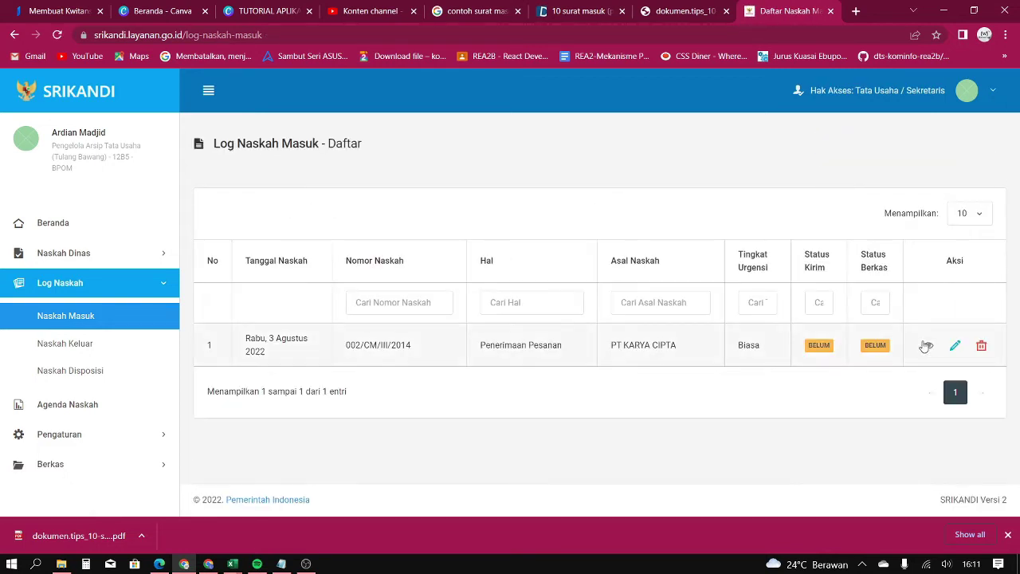
# Open the edit form of letter 002/CM/III/2014 and view its attachment and recipient sections
pyautogui.click(955, 345)
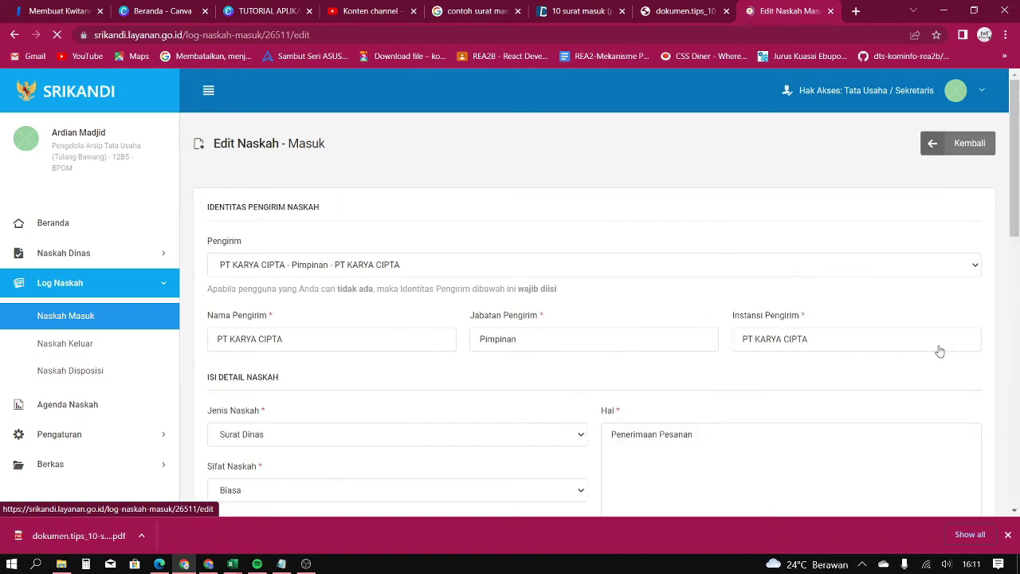
pyautogui.scroll(-15, 766, 348)
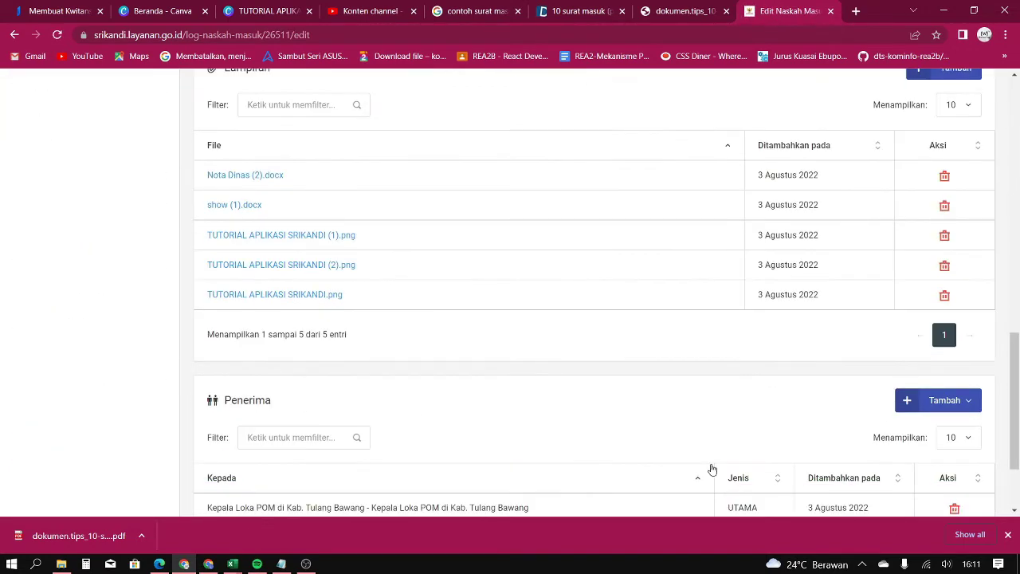
# In Notepad, replace the status note with "klik edit jika ada perubahan surat" and "klik tombol lihat untuk melakukan pengiriman surat masuk ke akun ka loka"
pyautogui.click(281, 563)
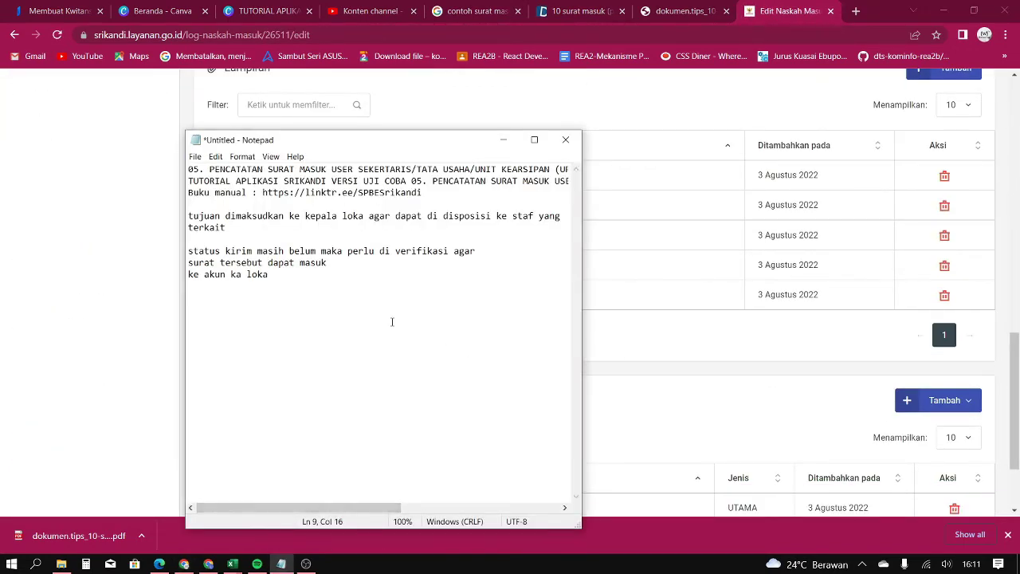
pyautogui.moveTo(273, 278); pyautogui.dragTo(176, 252)
pyautogui.write('klik edit ji')
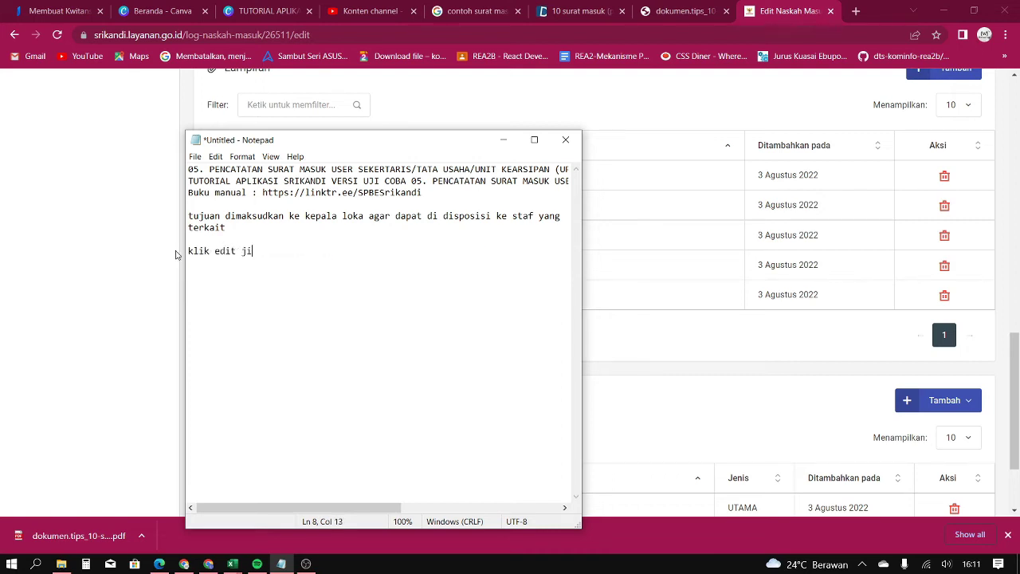
pyautogui.write('ka ada perubahan surat')
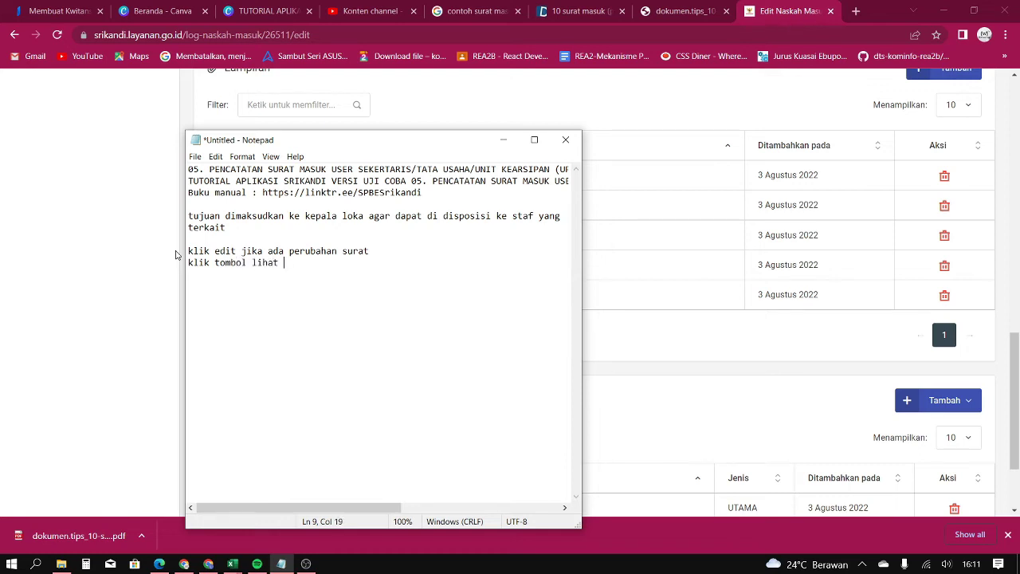
pyautogui.write('untuk melakukan pengiriman s')
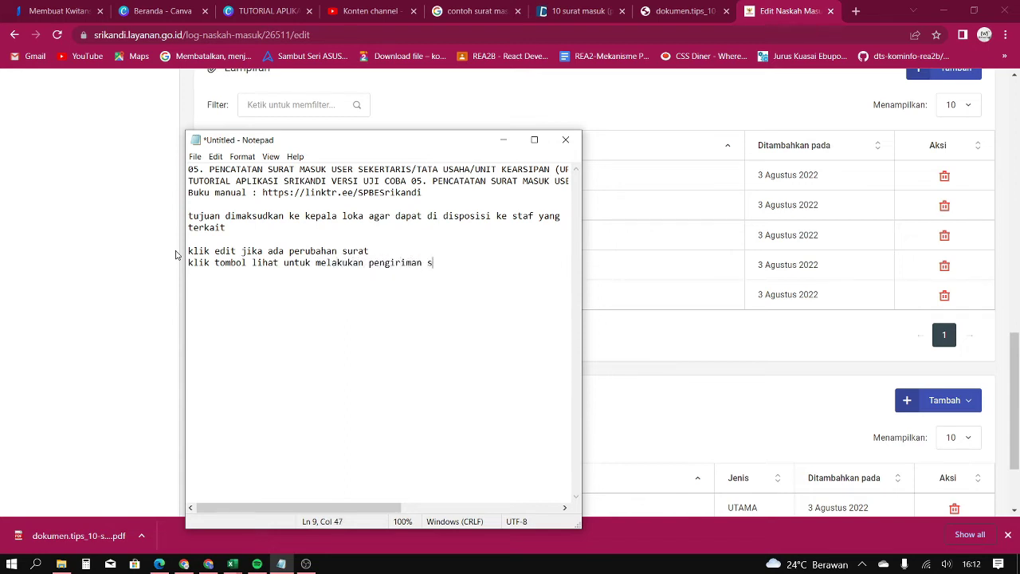
pyautogui.press('Return')
pyautogui.write('ke akun ka ')
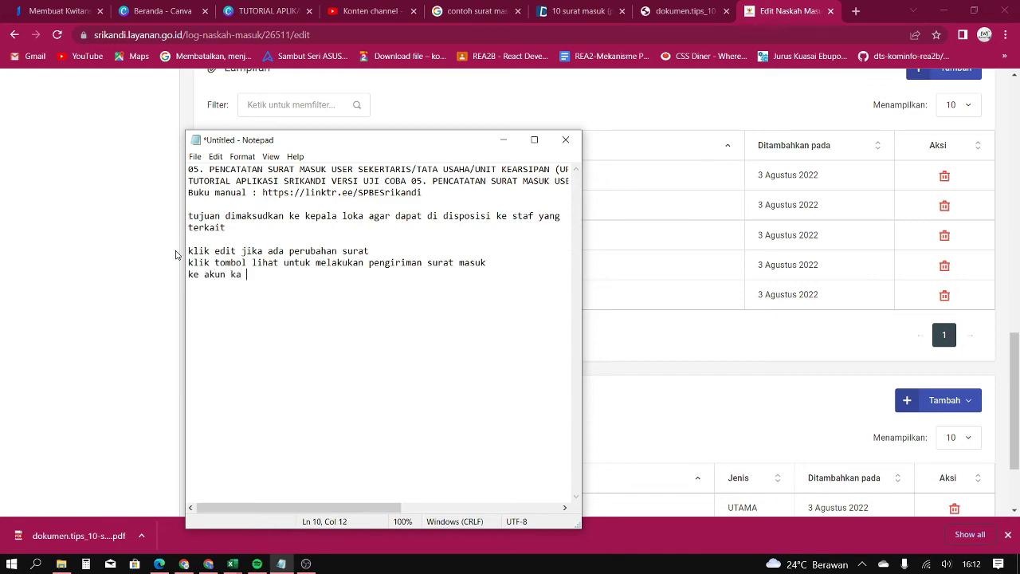
pyautogui.write('loka')
pyautogui.click(644, 289)
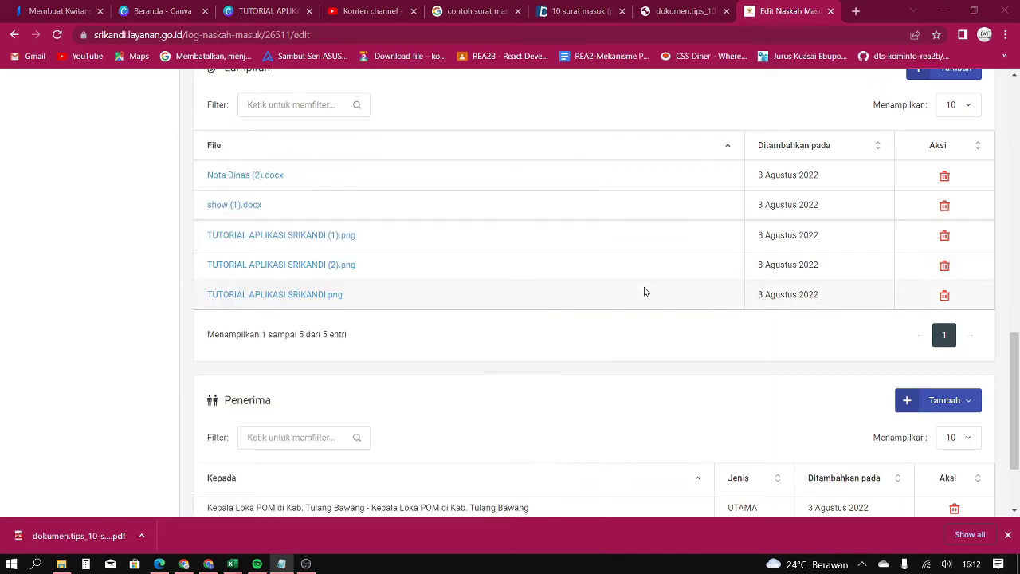
# Leave the edit form for the incoming letter list and open the detail page of letter 002/CM/III/2014
pyautogui.moveTo(1014, 398); pyautogui.dragTo(1004, 134)
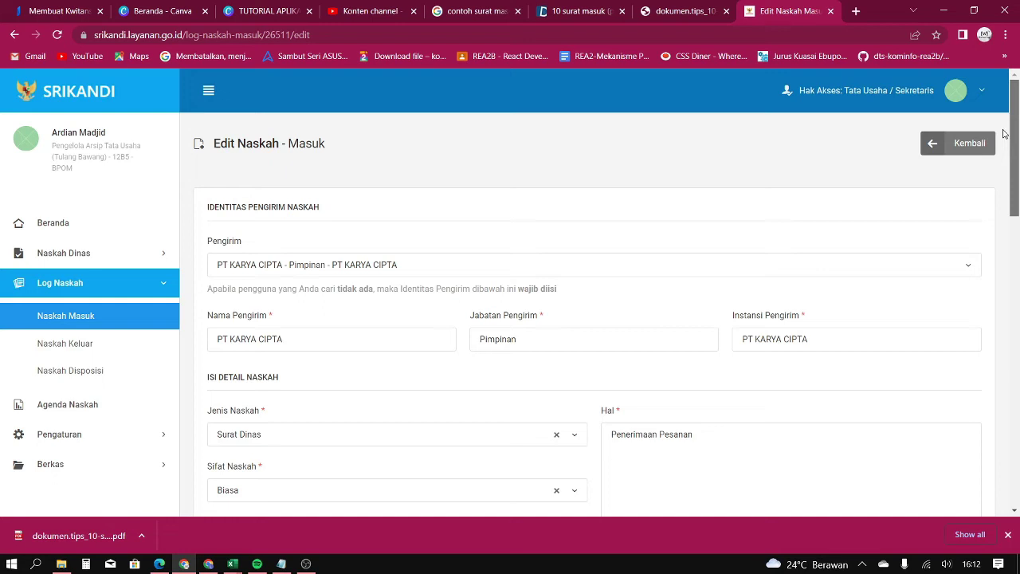
pyautogui.click(960, 153)
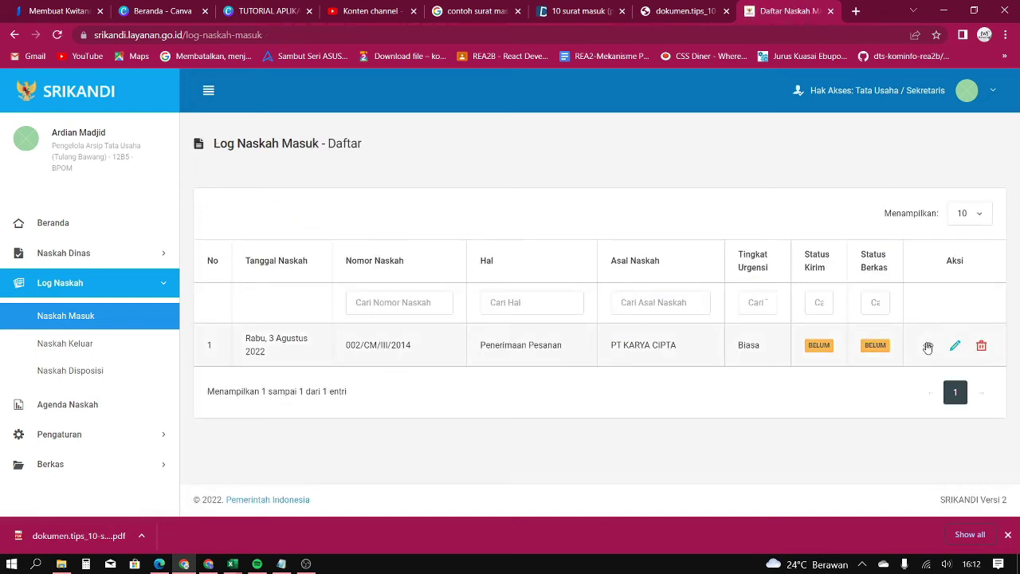
pyautogui.click(928, 346)
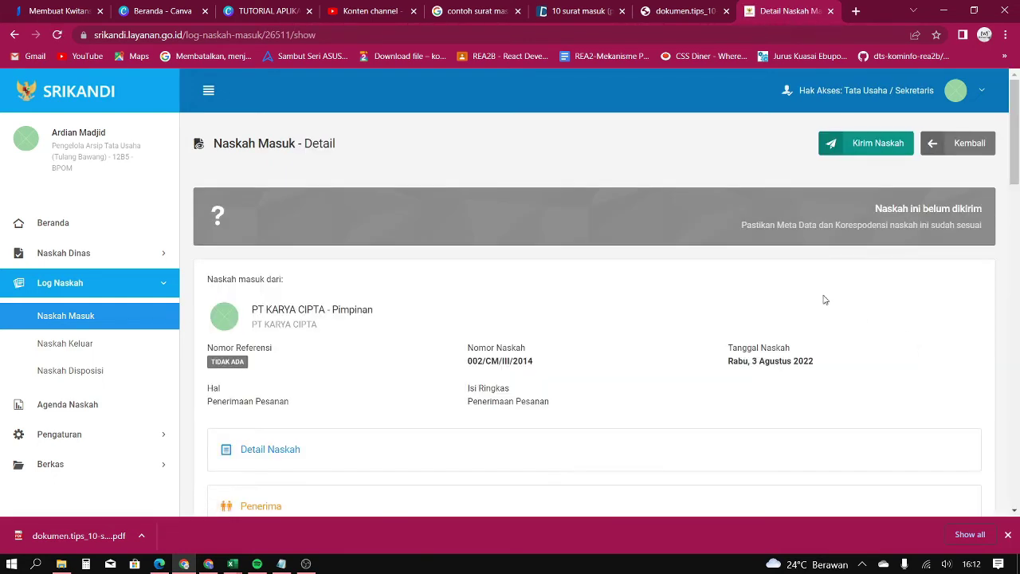
pyautogui.moveTo(1015, 182); pyautogui.dragTo(1007, 117)
# In Notepad, replace the edit and view instructions with the note "jika sudah yakin klik kirim naskah"
pyautogui.click(287, 563)
pyautogui.moveTo(270, 274); pyautogui.dragTo(179, 254)
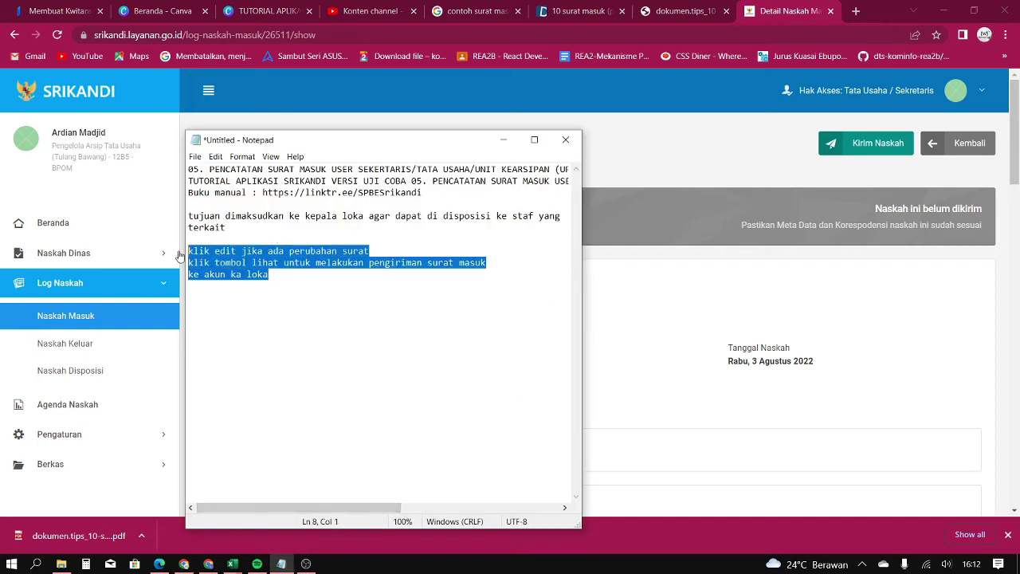
pyautogui.write('jika sudah yakin kl')
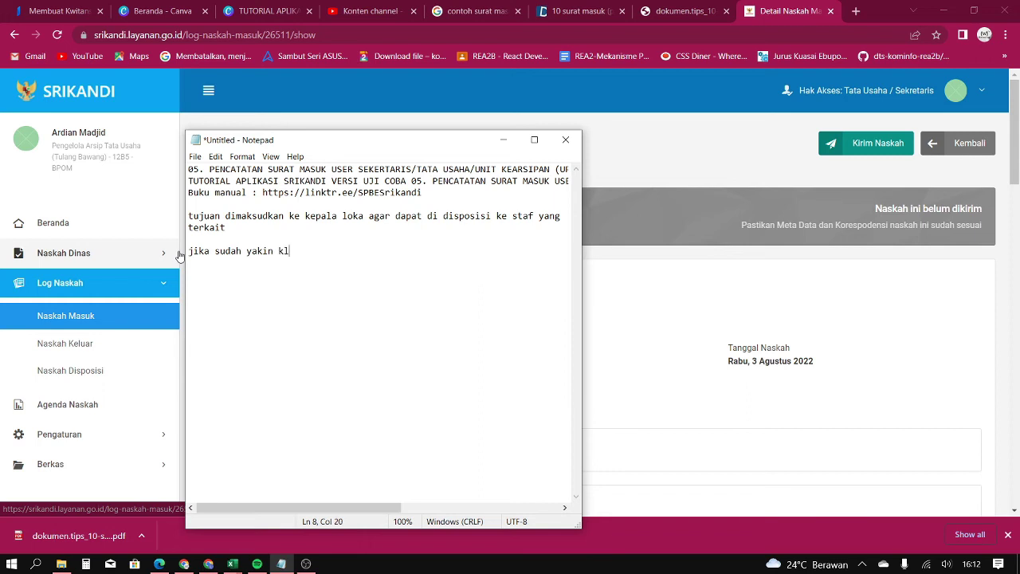
pyautogui.write('ik kirim naskah')
pyautogui.click(503, 140)
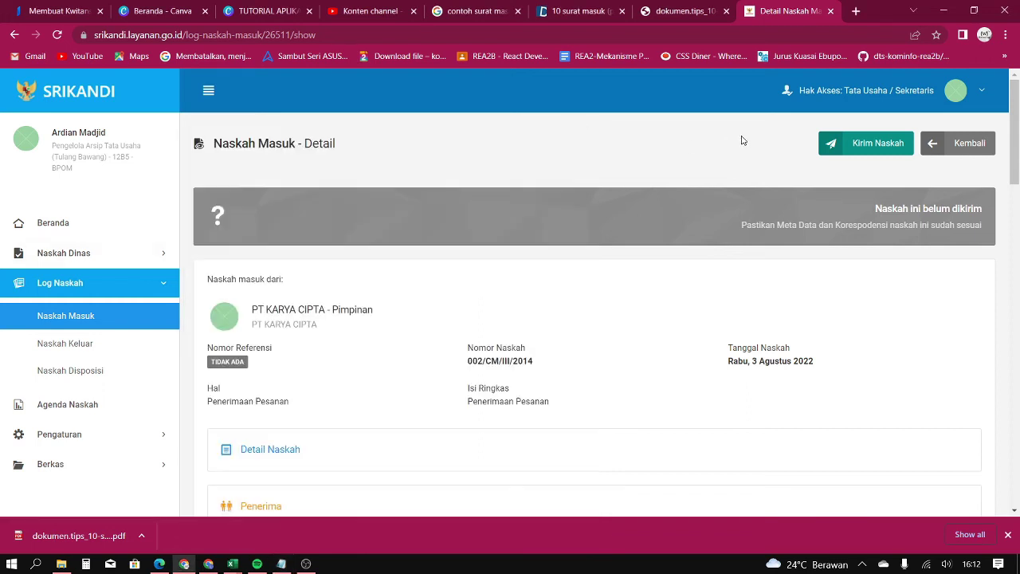
# Send letter 002/CM/III/2014 to the Kepala Loka POM di Kab. Tulang Bawang and return to the incoming letter list
pyautogui.click(839, 143)
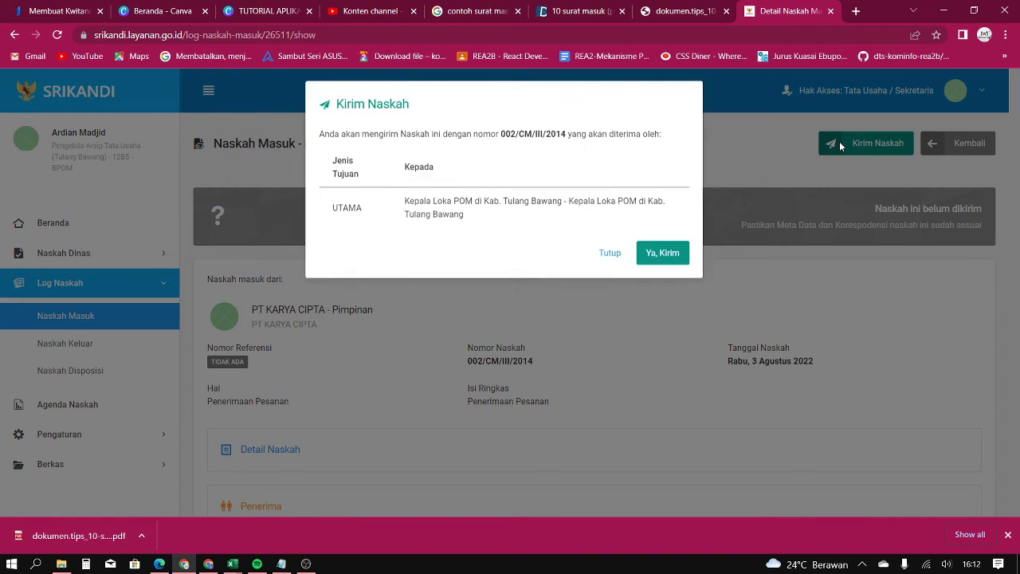
pyautogui.click(660, 258)
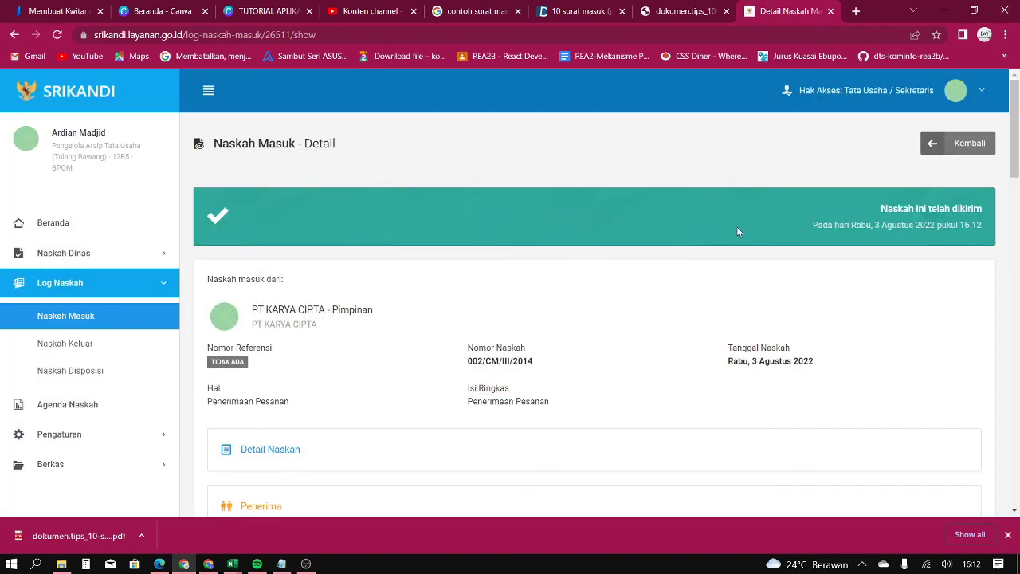
pyautogui.click(74, 311)
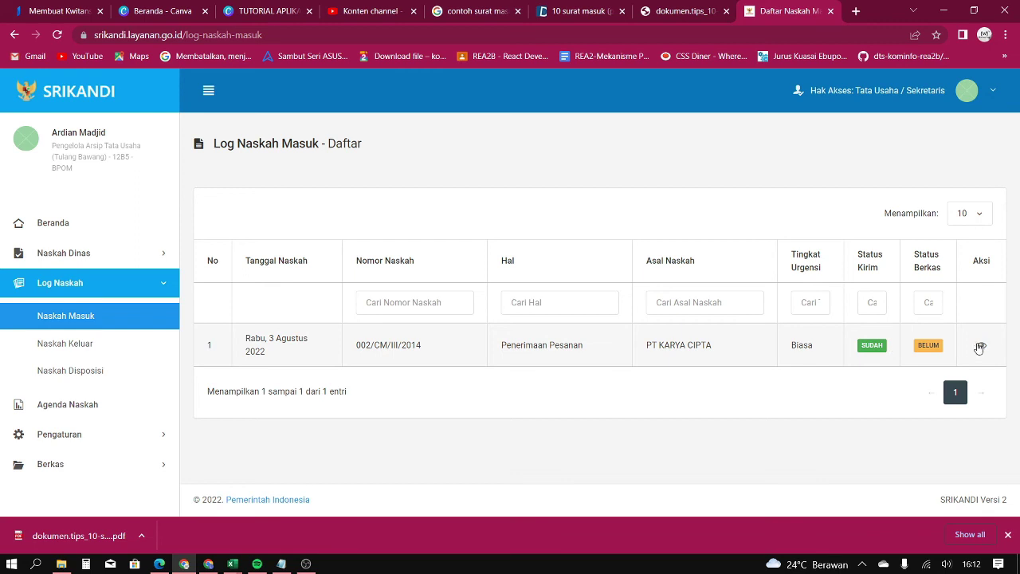
# In Notepad, replace both notes below the manual link with "sampai di sini surat sudah masuk ke akun ka loka dan sudah dapat di disposisi oleh kepala loka"
pyautogui.click(281, 563)
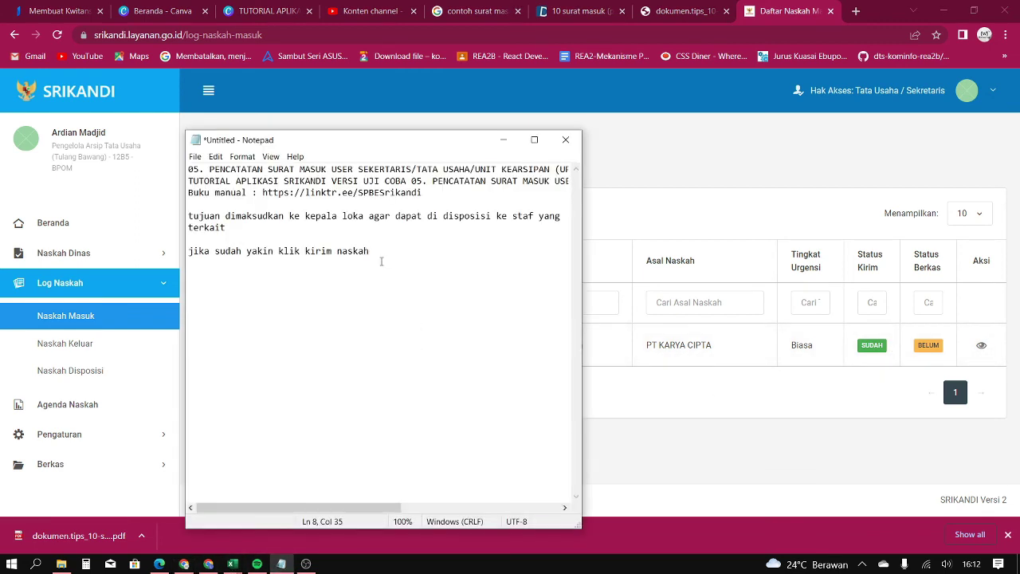
pyautogui.moveTo(381, 261); pyautogui.dragTo(180, 217)
pyautogui.write('sa')
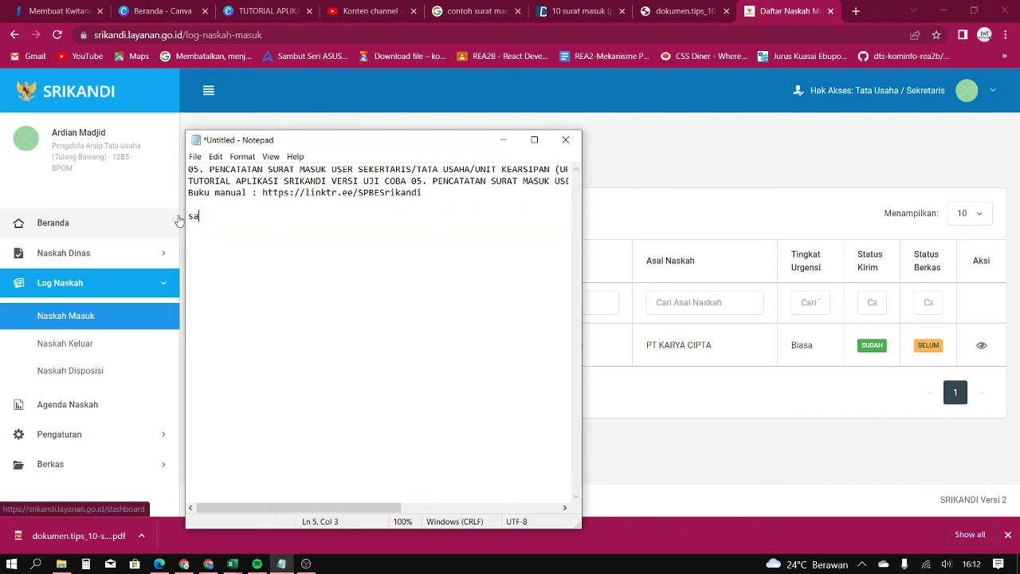
pyautogui.write('mpai di sini surat sudah masuk ke akun ka lok')
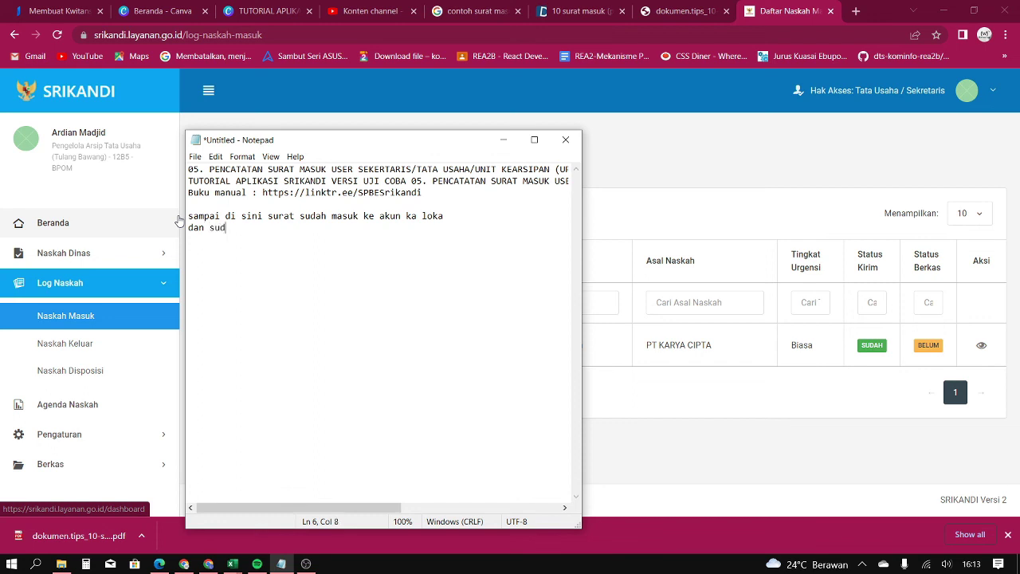
pyautogui.write('ah dapat di disposisi')
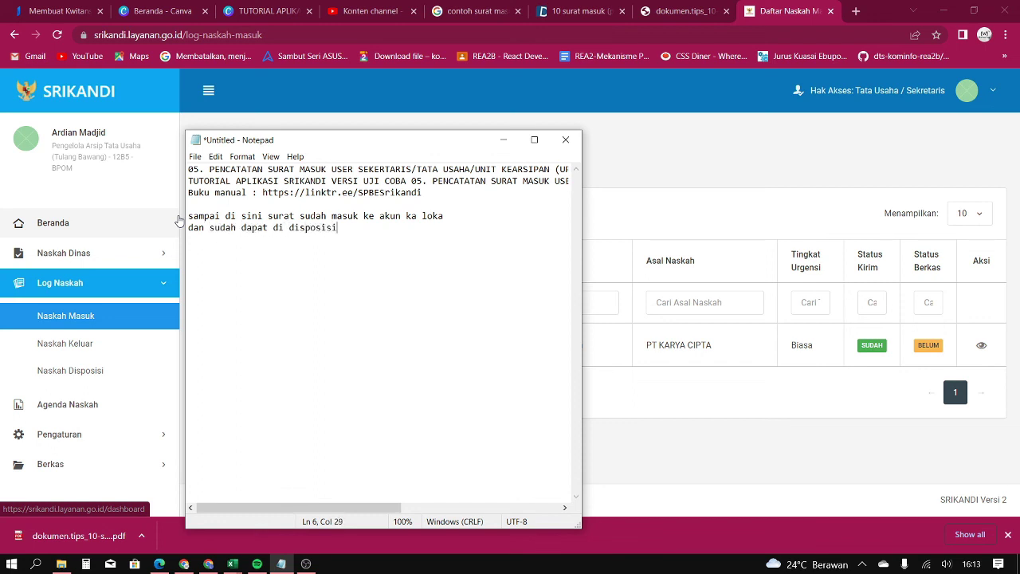
pyautogui.write(' oleh kepala loka')
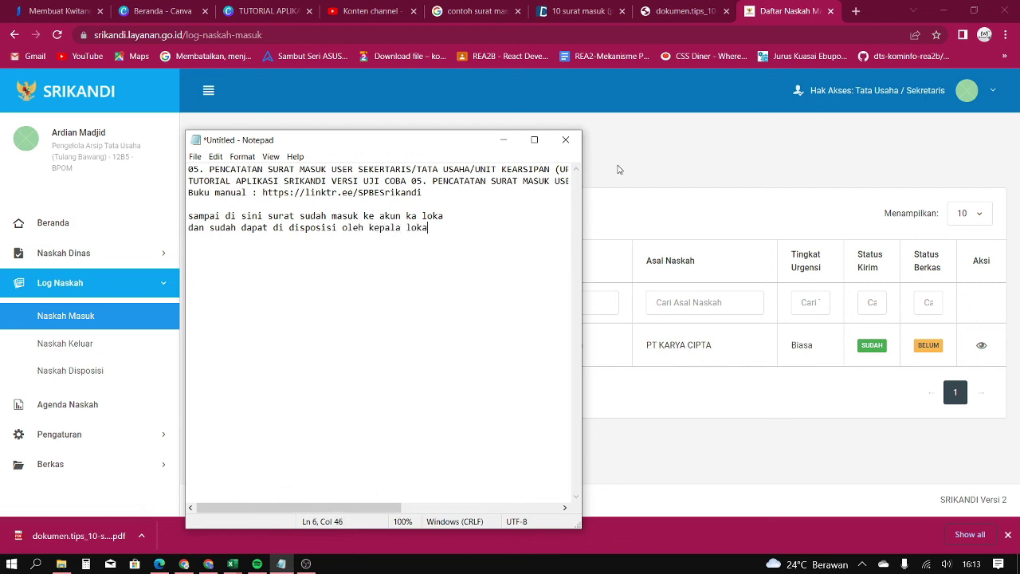
# Return to SRIKANDI and log out of the Tata Usaha / Sekretaris account
pyautogui.click(662, 165)
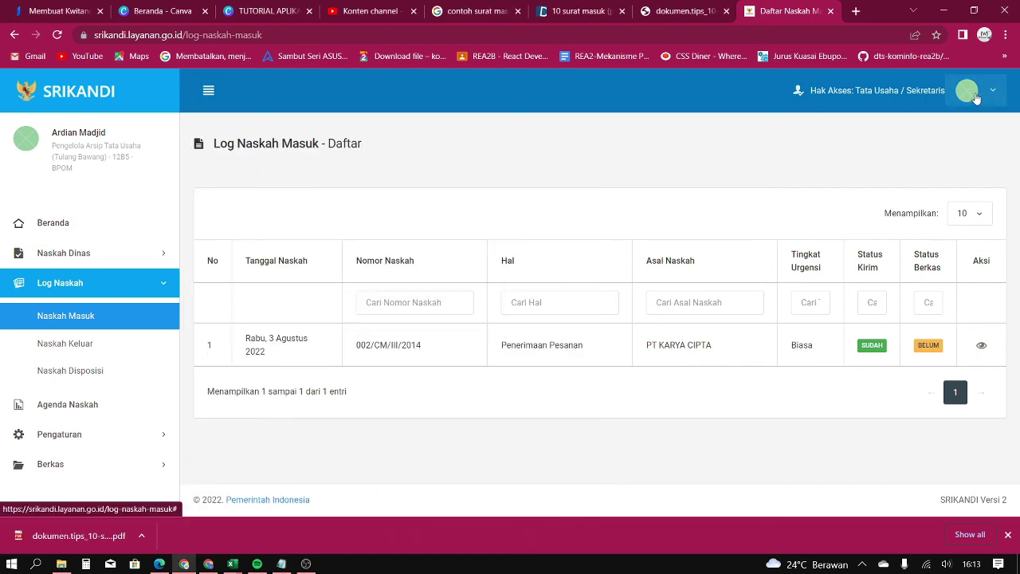
pyautogui.click(975, 96)
pyautogui.click(945, 156)
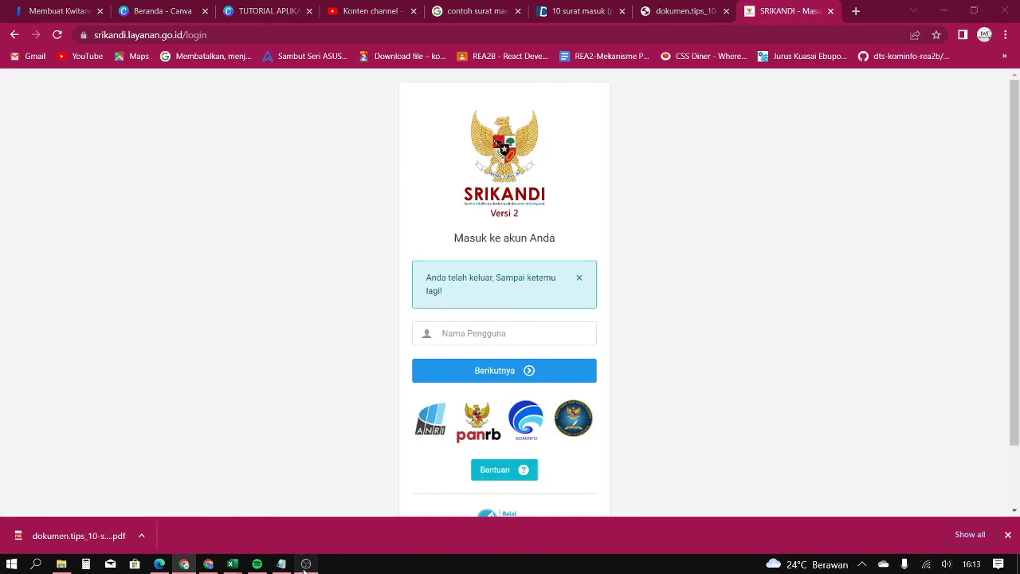